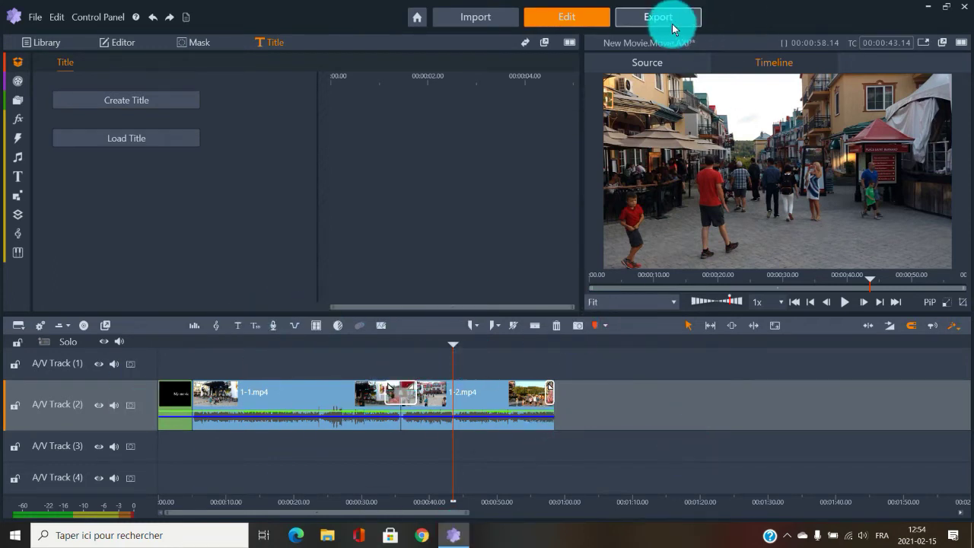
- Open the movie's export settings and have the output type defined by Format
click(676, 18)
click(77, 175)
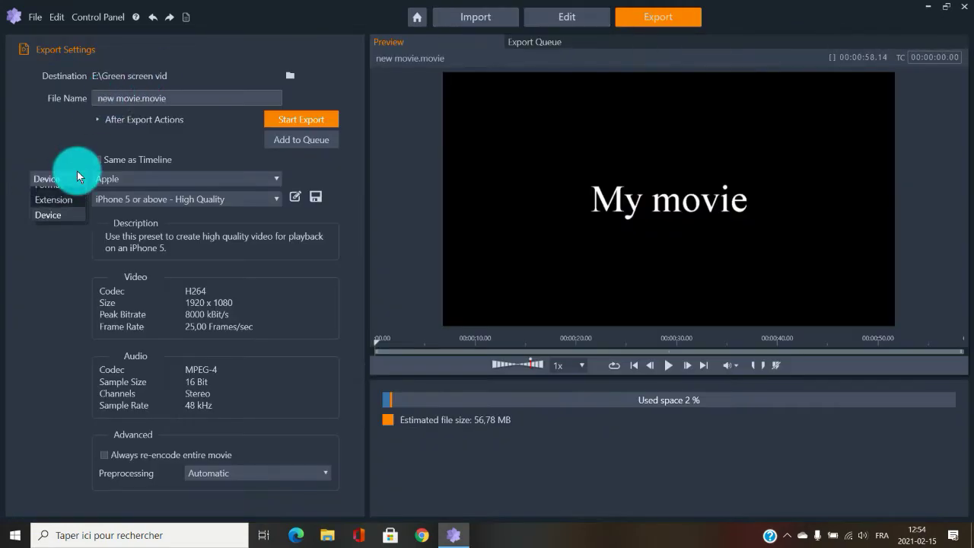
click(57, 194)
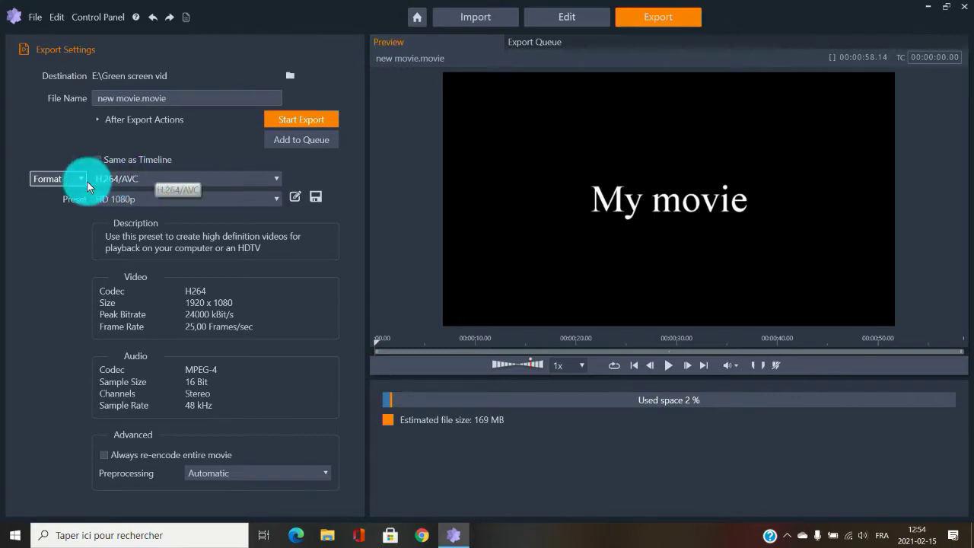
click(67, 177)
click(53, 191)
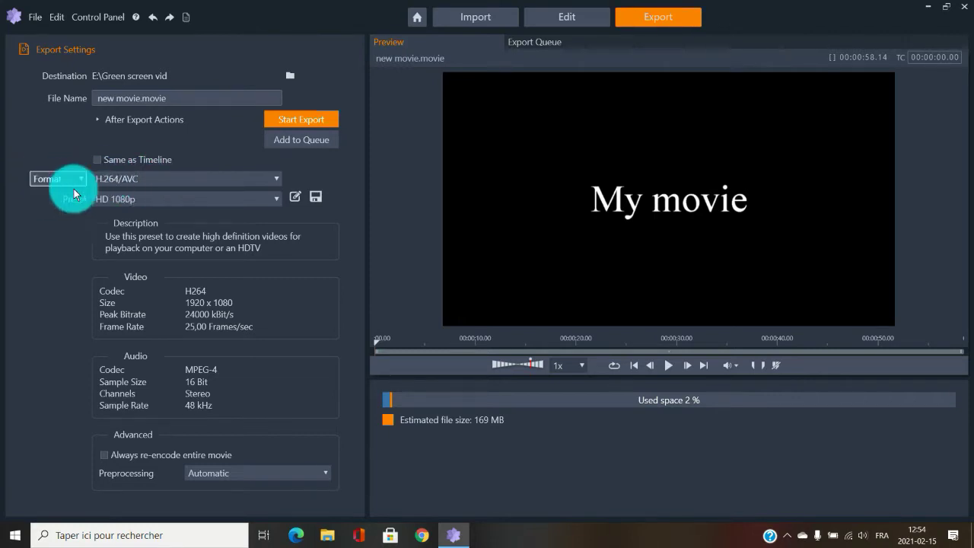
- Choose H.264/AVC as the export format with the Portrait HD 1080p preset
click(141, 179)
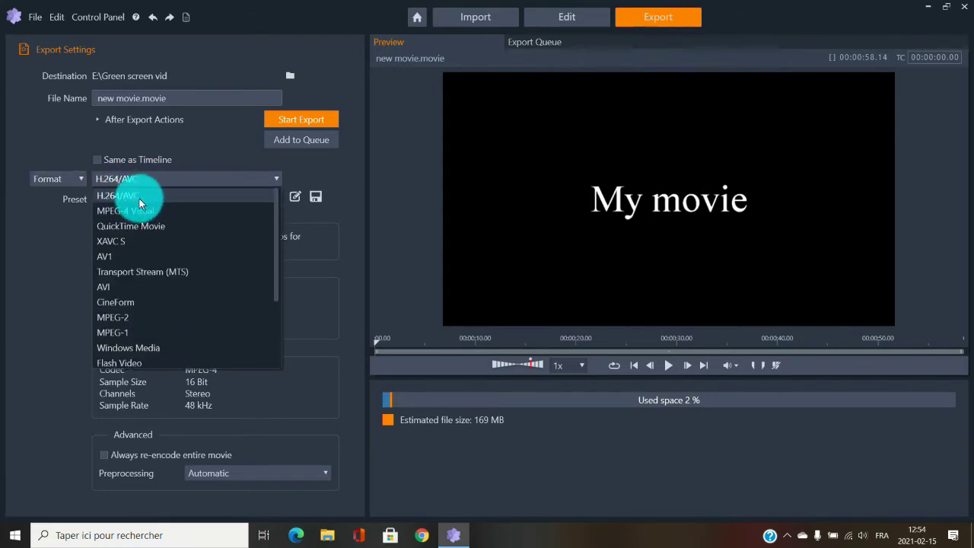
click(140, 199)
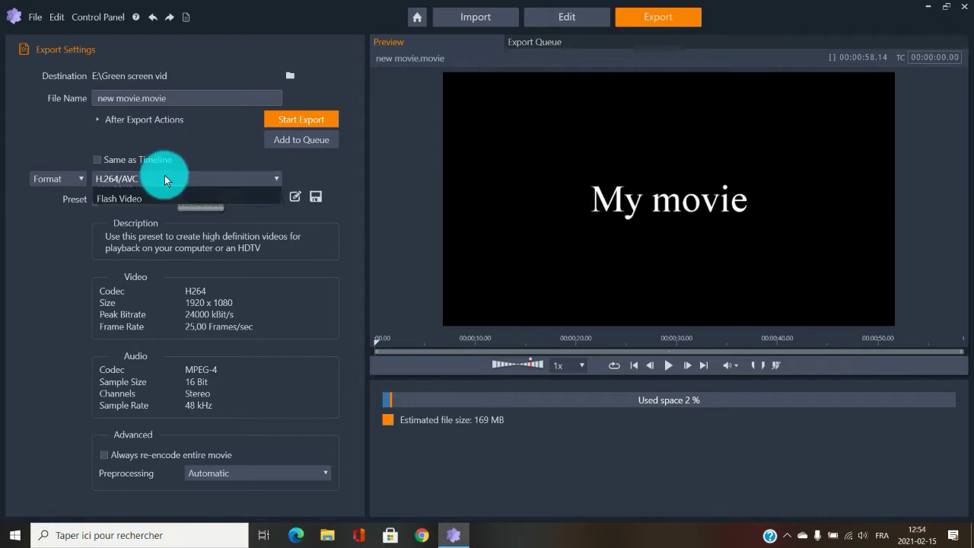
click(165, 177)
scroll(238, 367, down, 1)
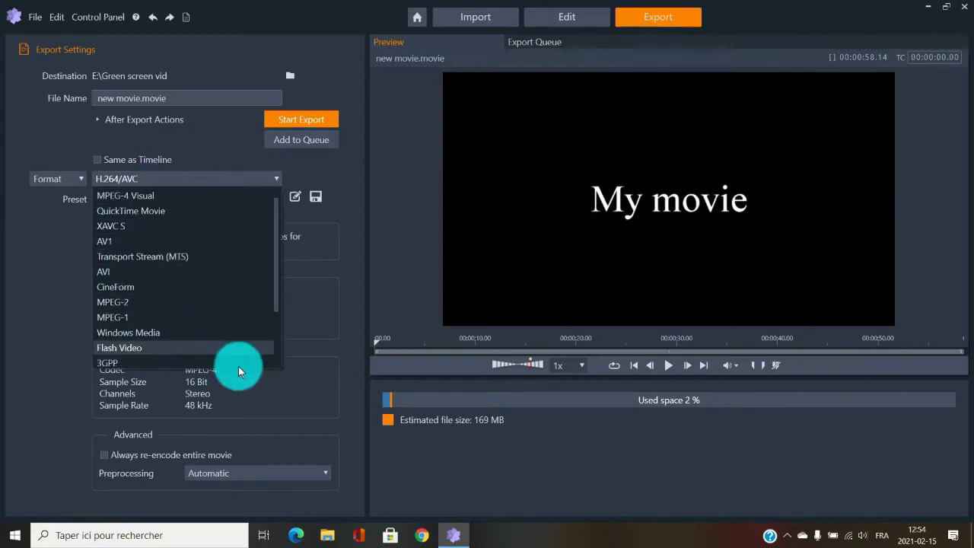
drag(276, 298, 287, 265)
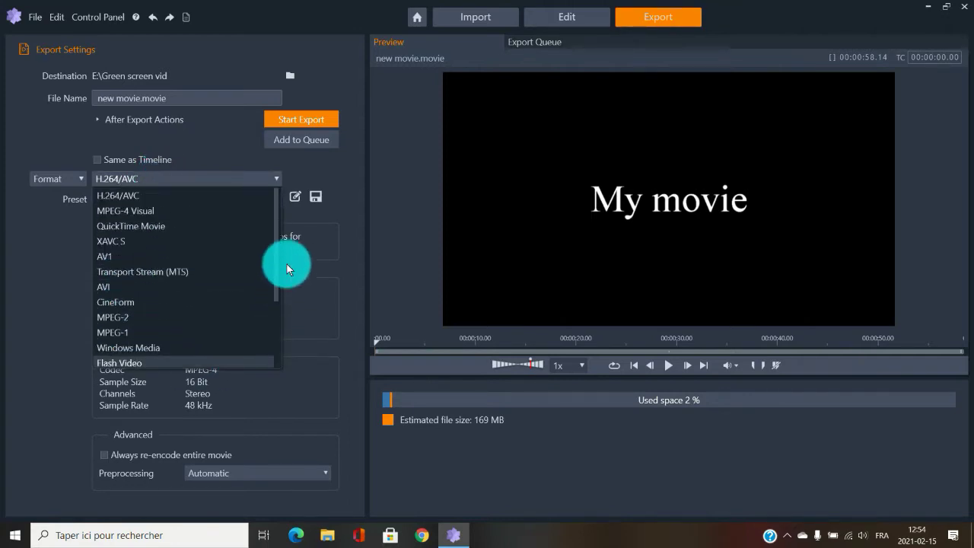
click(143, 195)
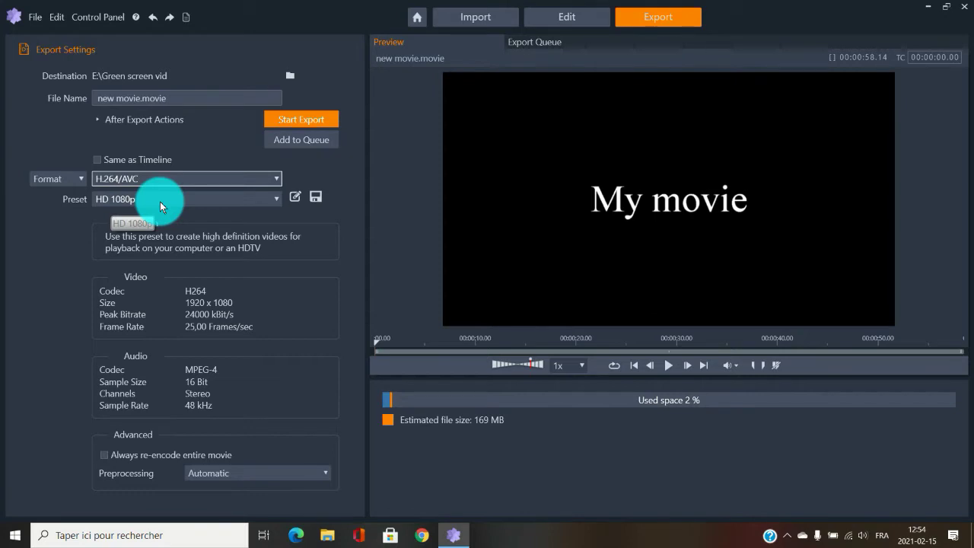
click(272, 199)
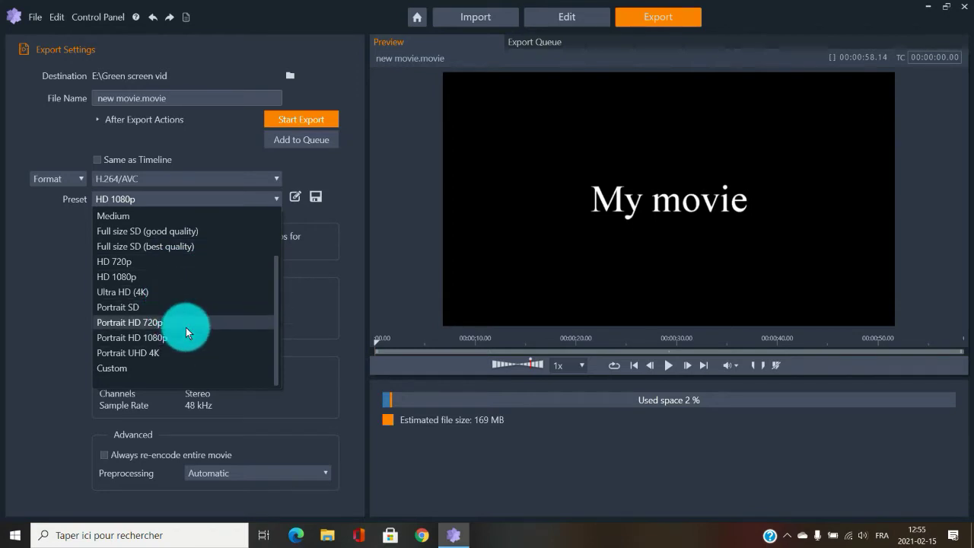
click(143, 337)
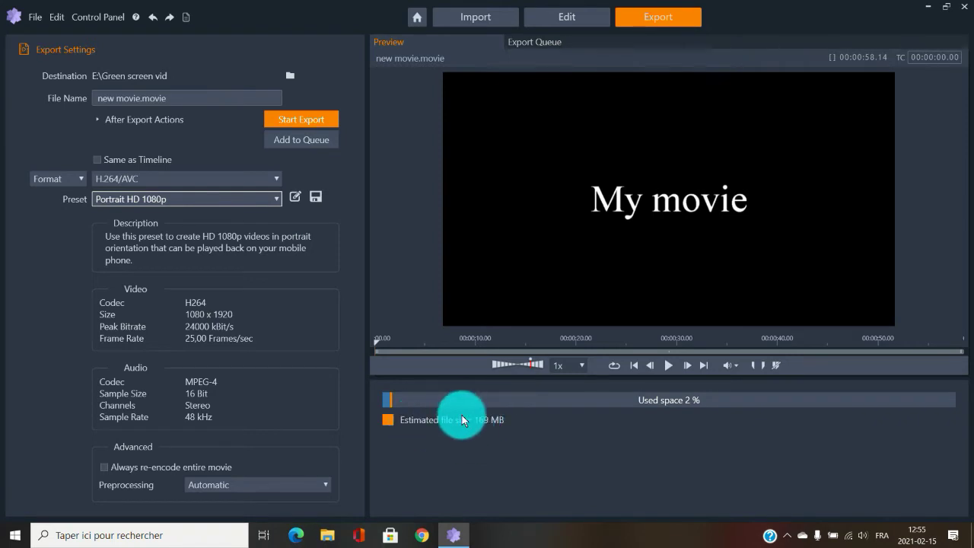
- Set the export format to AVI with the Full screen (DV) preset
click(274, 181)
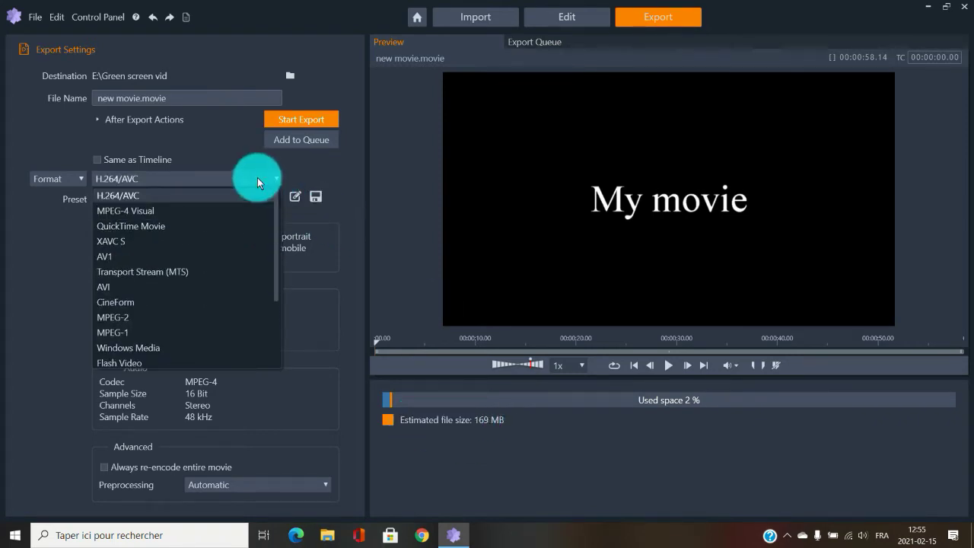
click(121, 287)
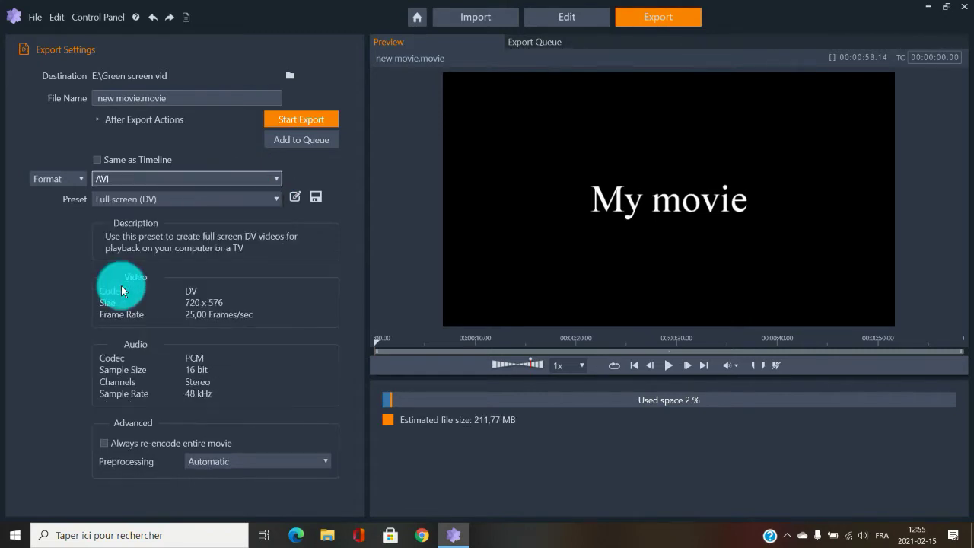
click(470, 417)
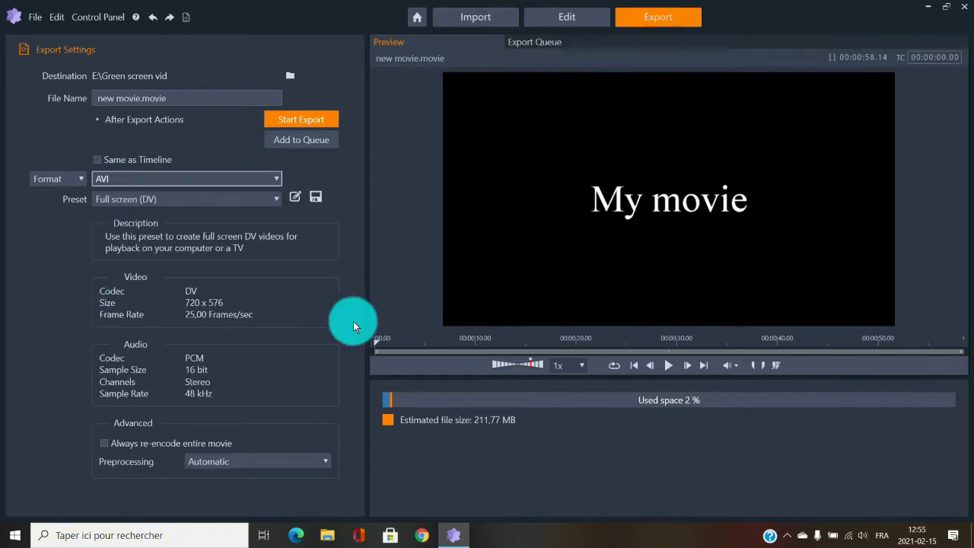
click(246, 197)
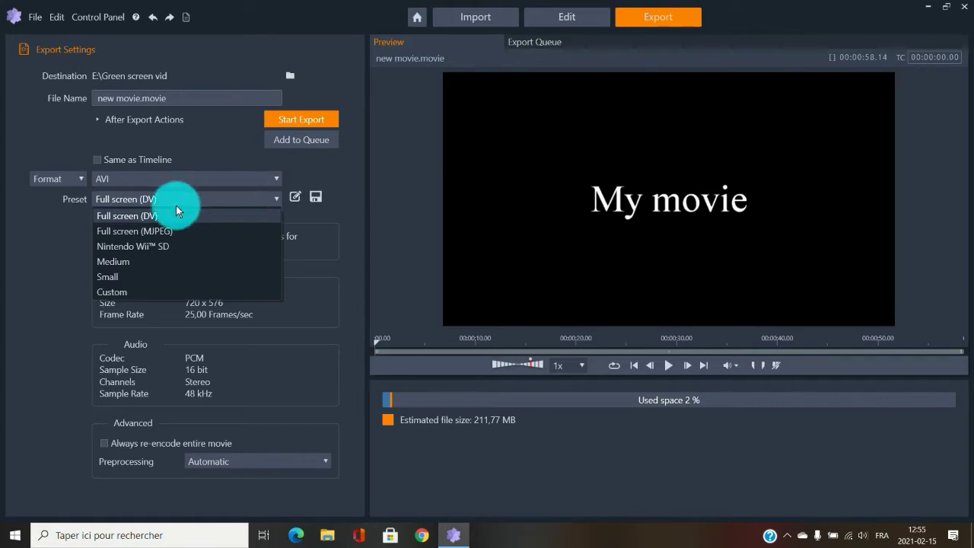
click(159, 217)
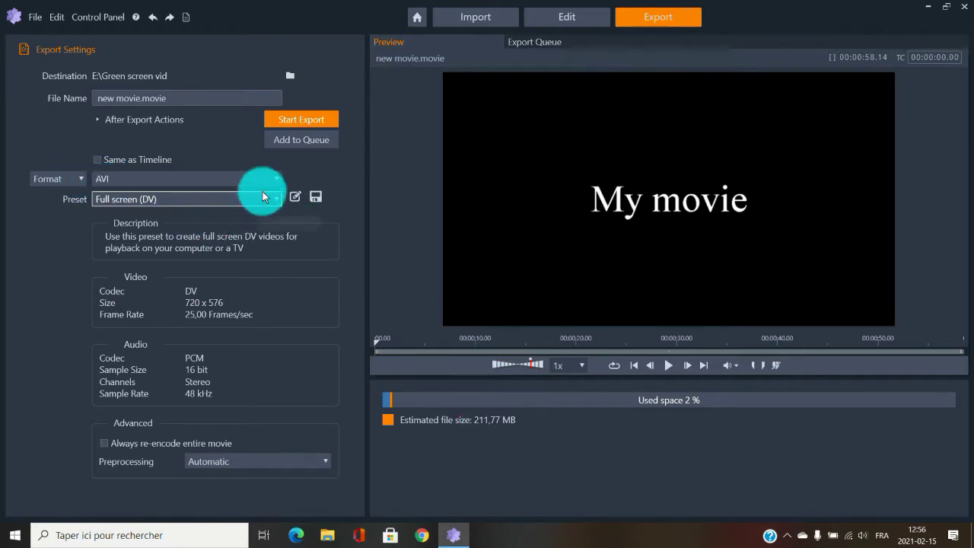
click(205, 201)
click(148, 216)
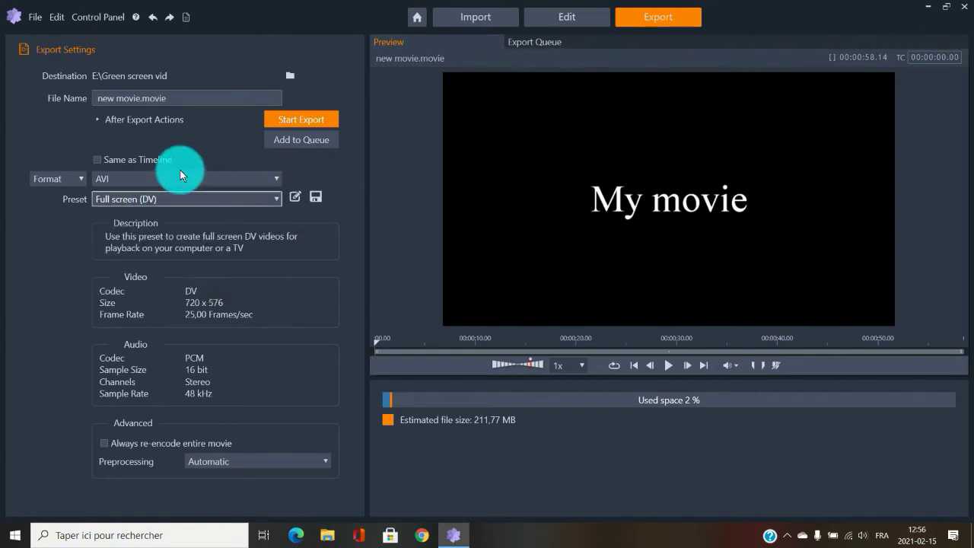
click(180, 175)
scroll(151, 208, up, 3)
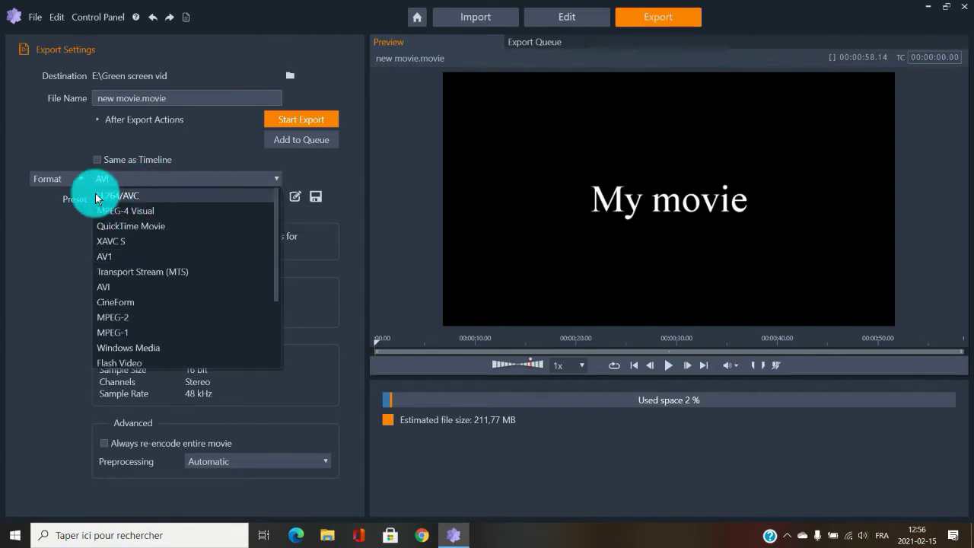
scroll(240, 429, down, 1)
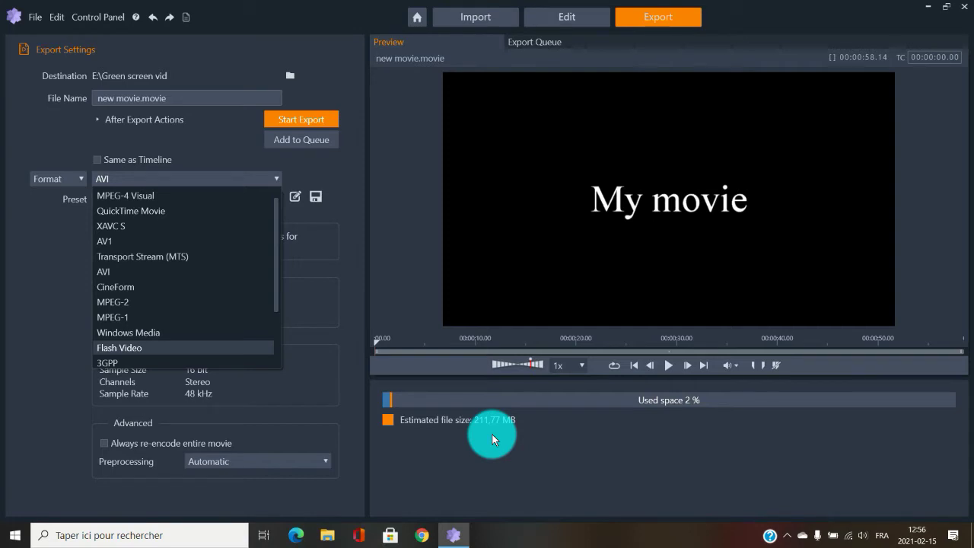
click(487, 452)
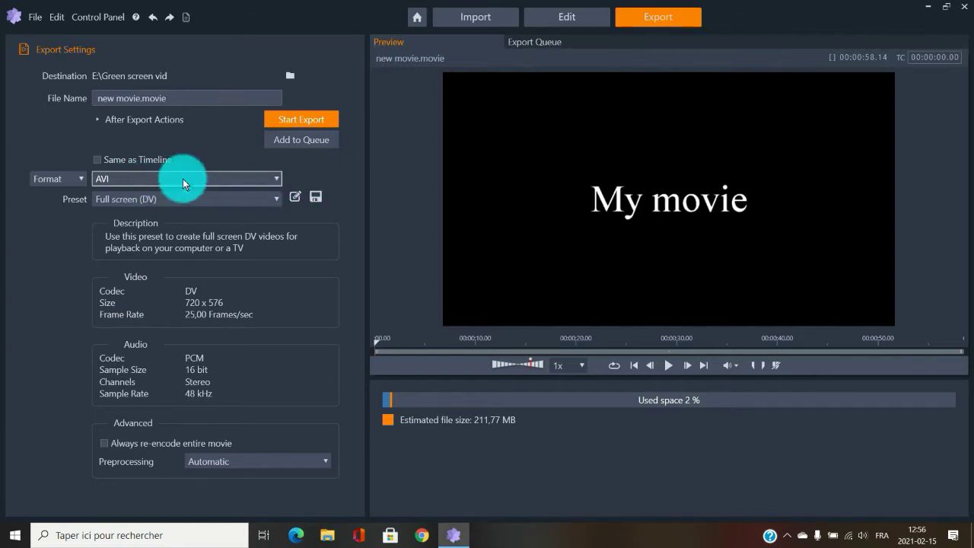
- Set the export format to QuickTime Movie and keep its HD 1080p preset
click(268, 179)
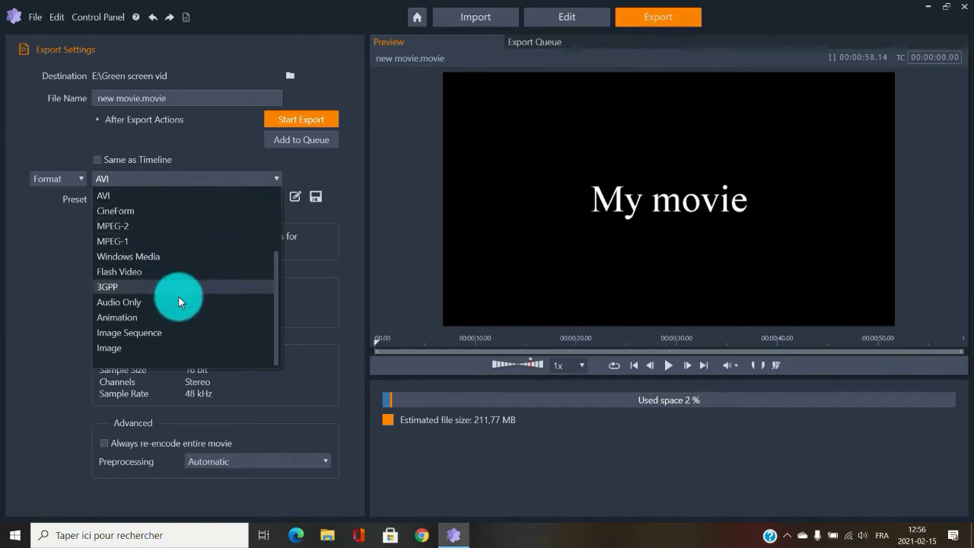
scroll(178, 303, up, 2)
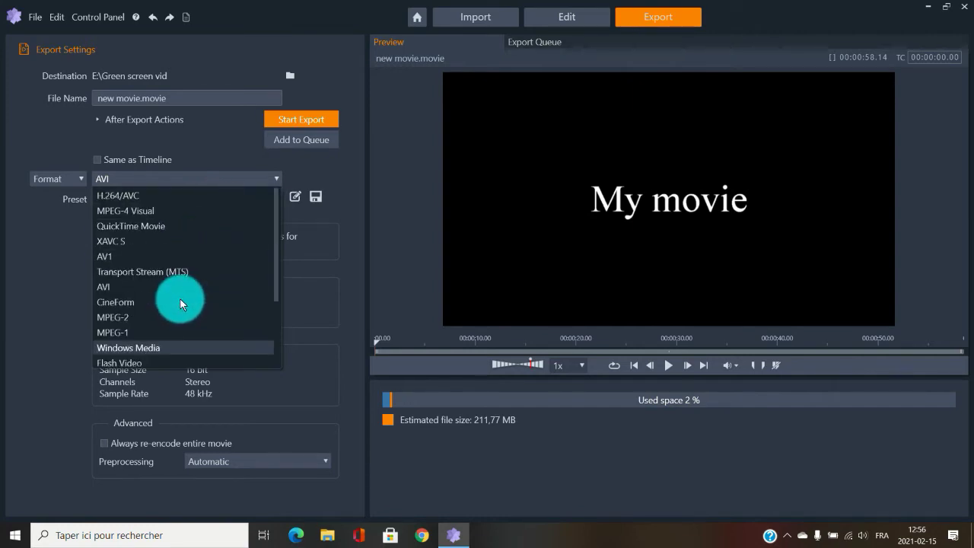
click(138, 226)
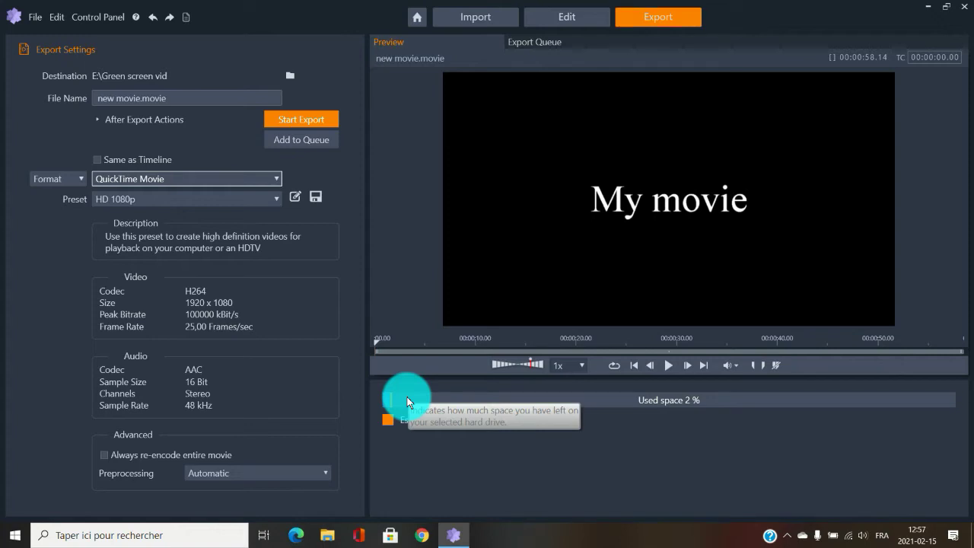
click(261, 204)
click(268, 175)
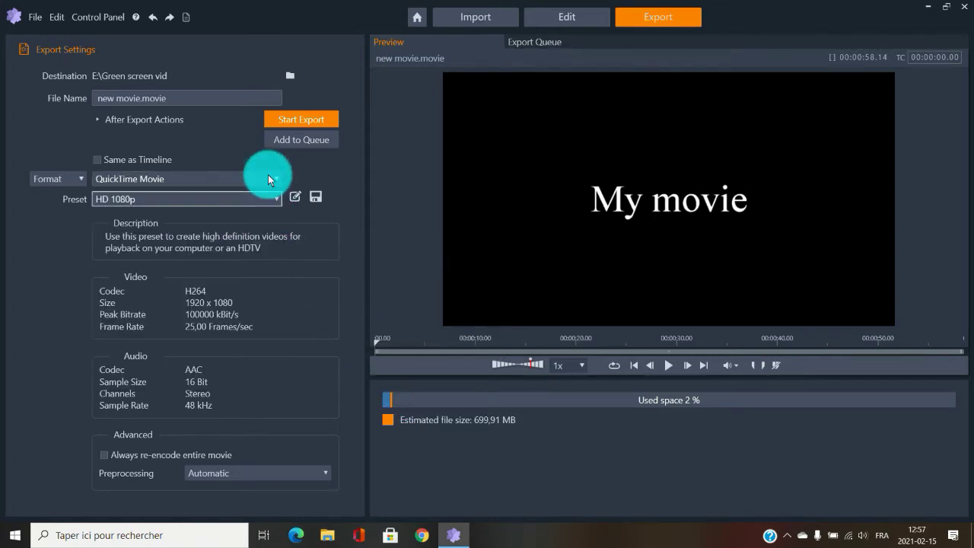
- Switch the export format to MPEG-4 Visual and apply the HD 720p preset
click(268, 176)
scroll(221, 212, up, 1)
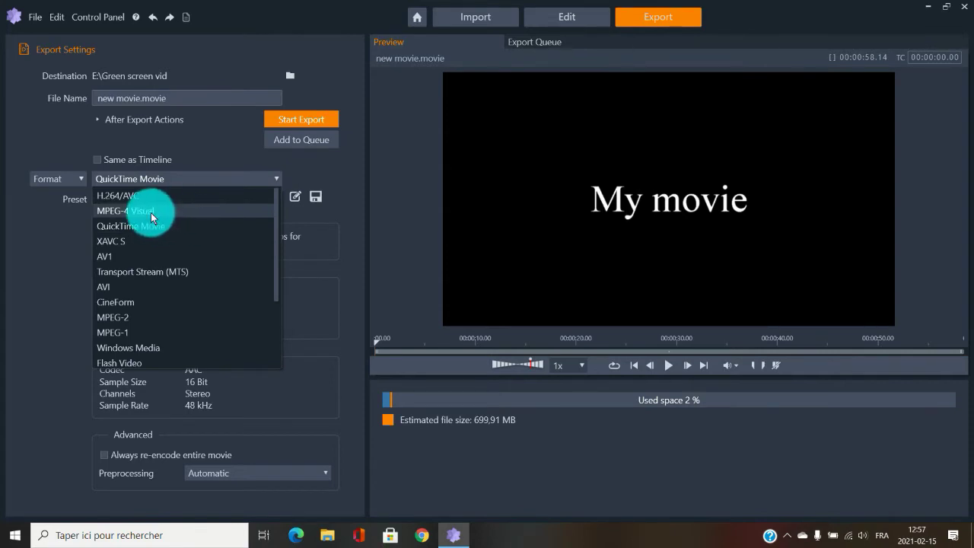
click(115, 211)
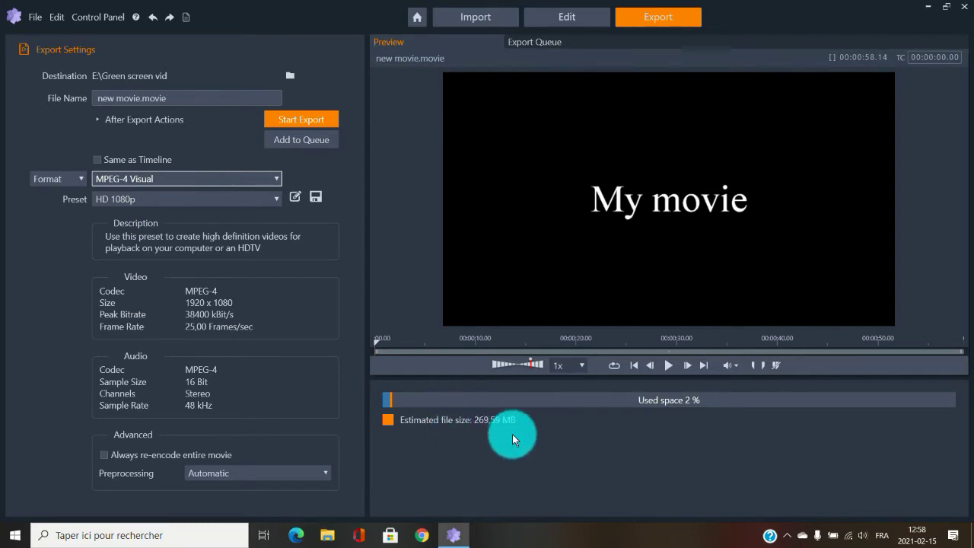
click(265, 202)
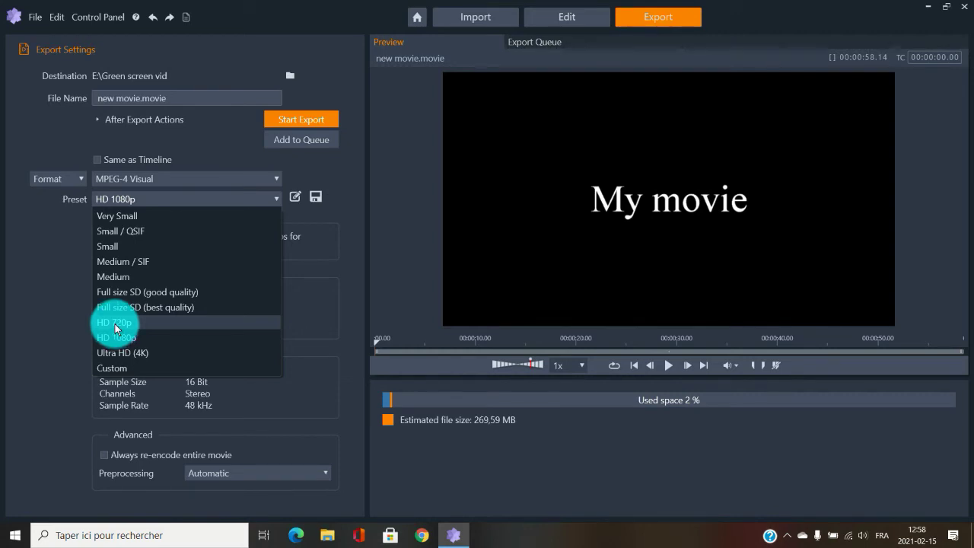
click(157, 325)
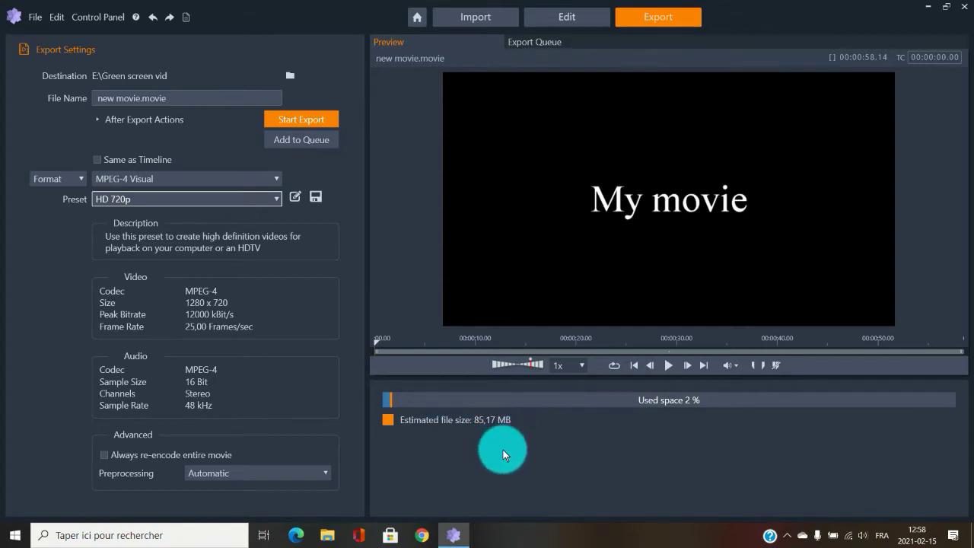
- Try the HD 1080p and Full size SD (good quality) presets for MPEG-4 Visual, and end on HD 1080p
click(238, 197)
click(135, 337)
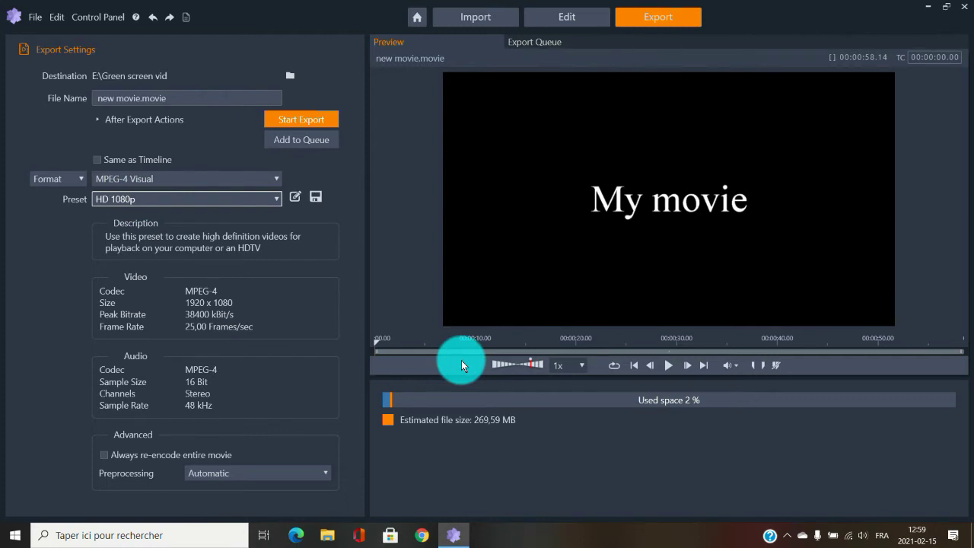
click(261, 198)
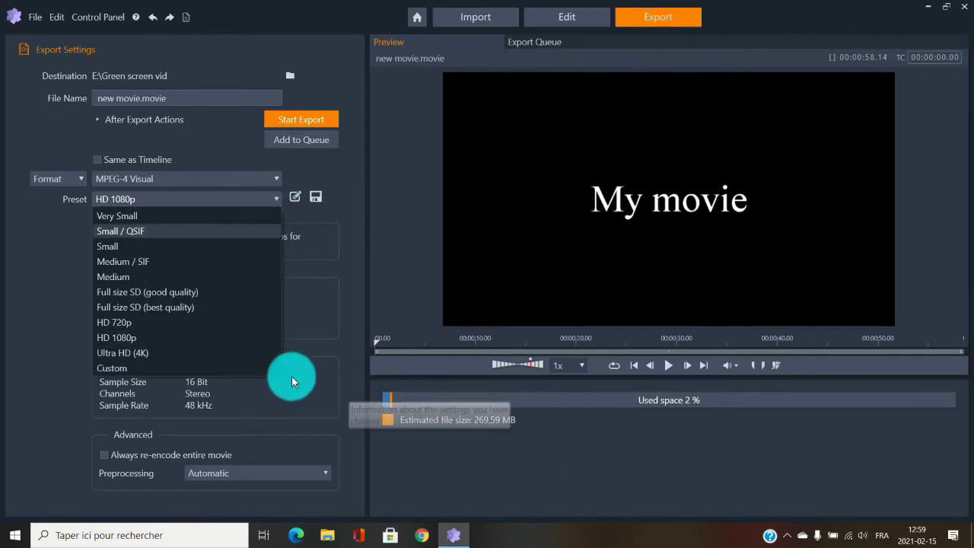
click(140, 293)
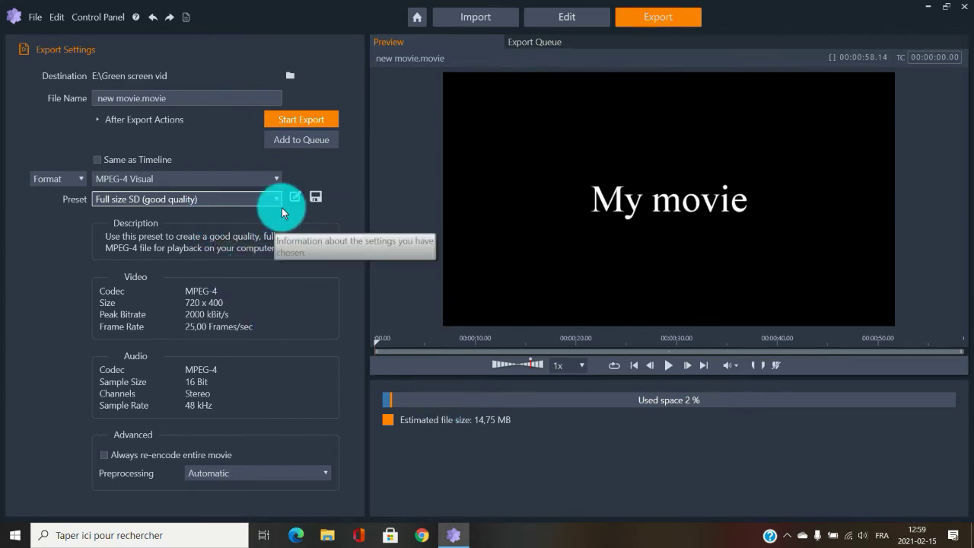
click(221, 199)
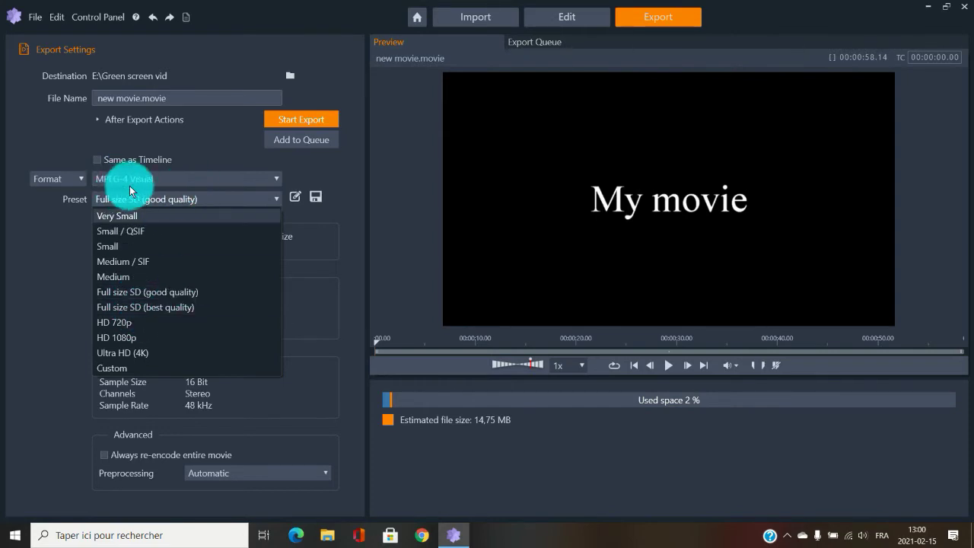
click(135, 337)
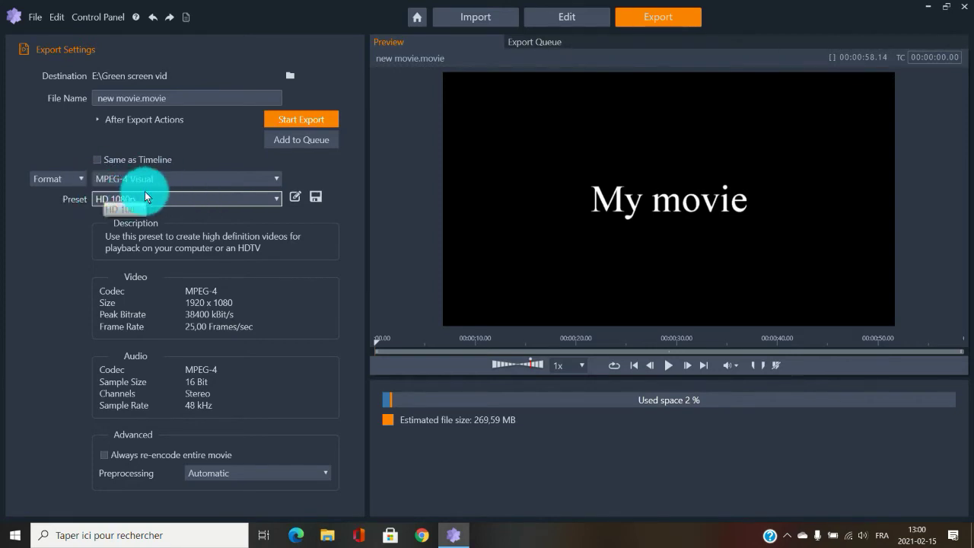
- Set the export format to MPEG-2 and keep its HD 1080p preset
click(184, 178)
scroll(214, 215, up, 1)
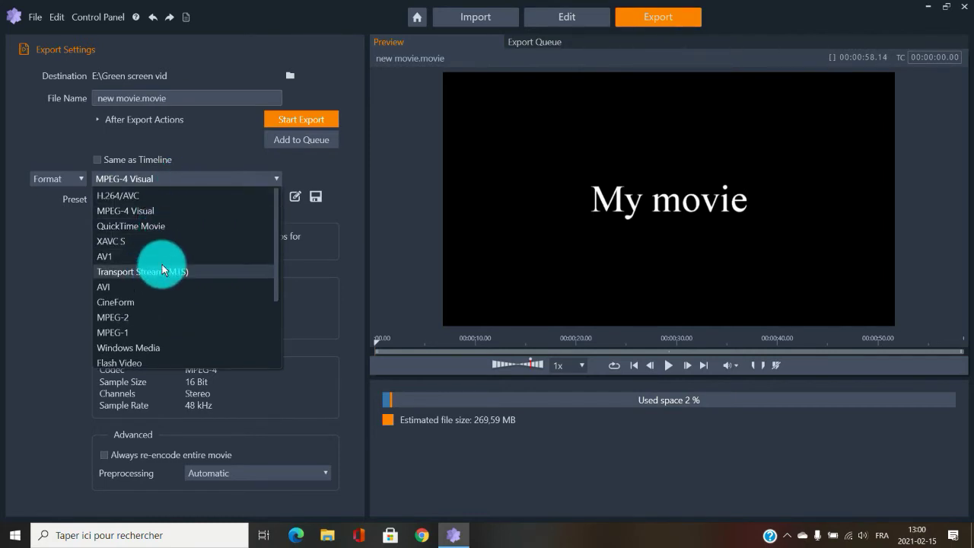
click(139, 316)
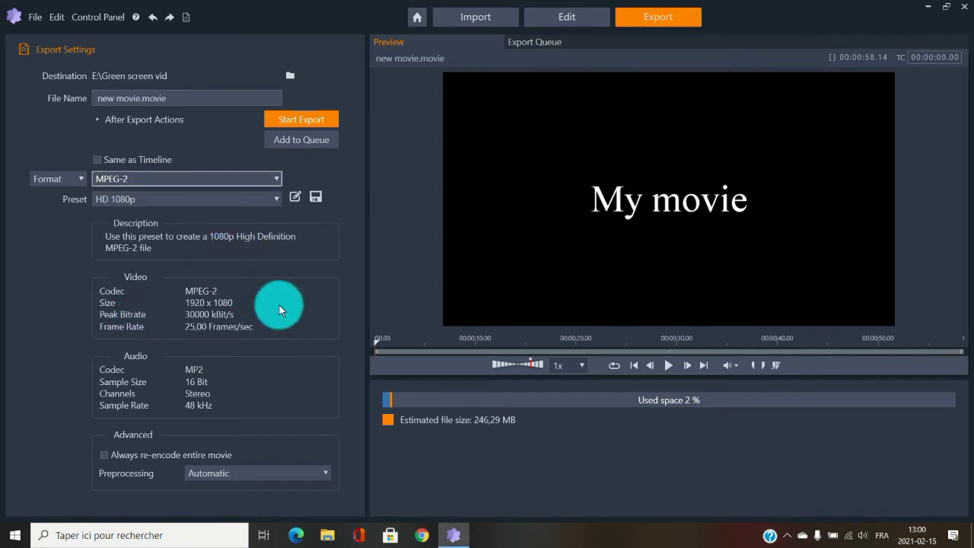
click(204, 198)
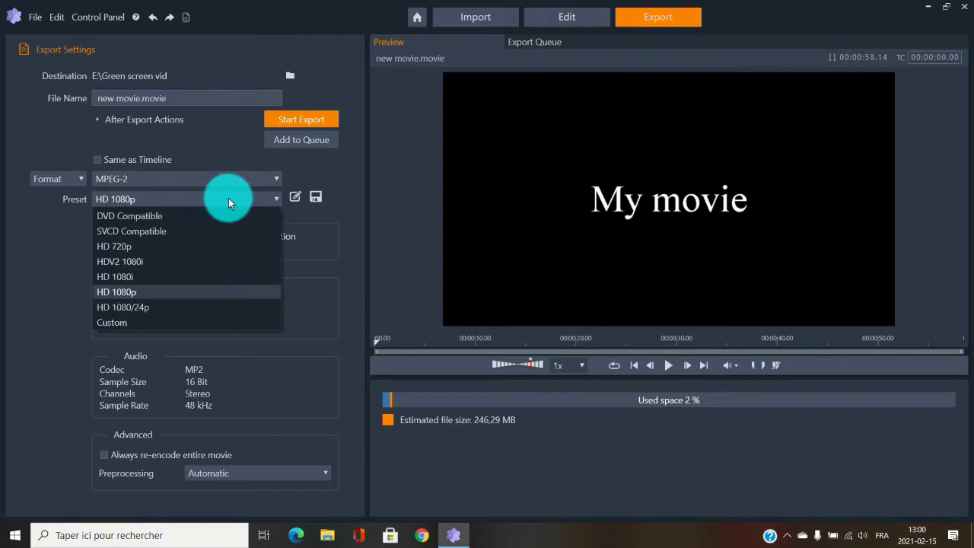
click(325, 176)
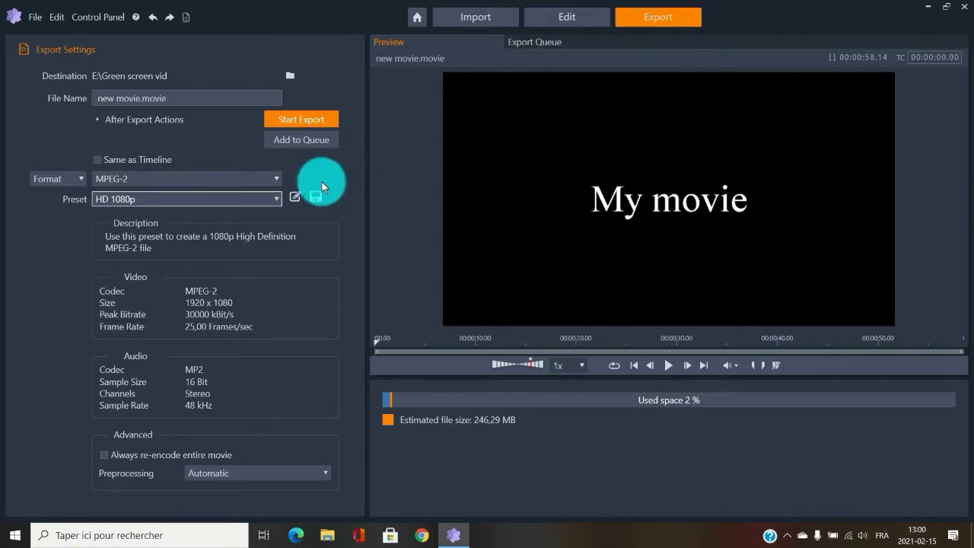
- Switch the export format to Flash Video with the Full screen SD preset
click(207, 179)
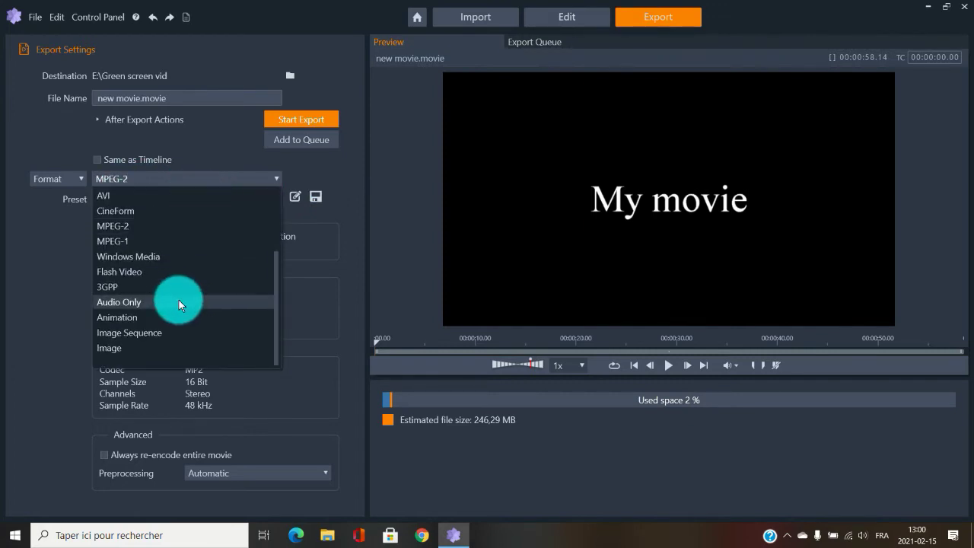
click(120, 274)
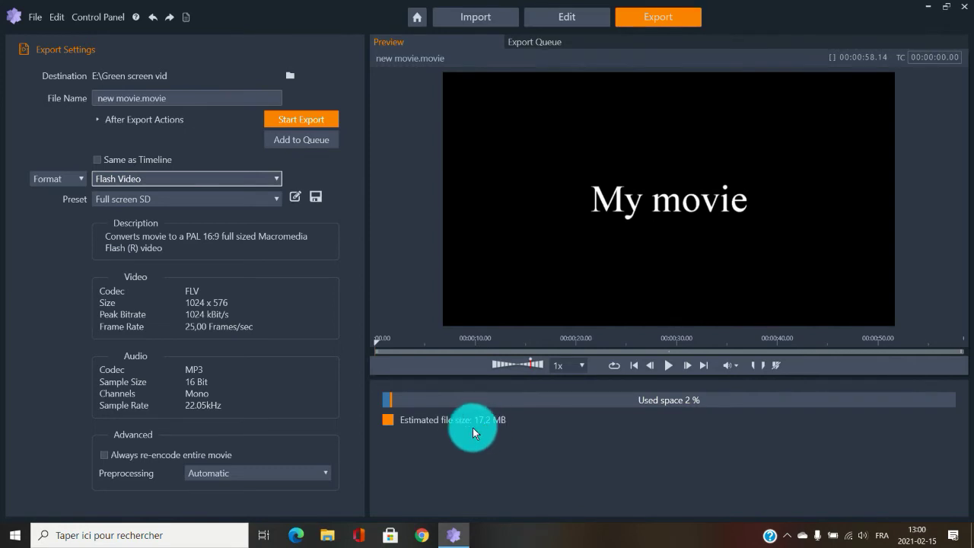
click(249, 199)
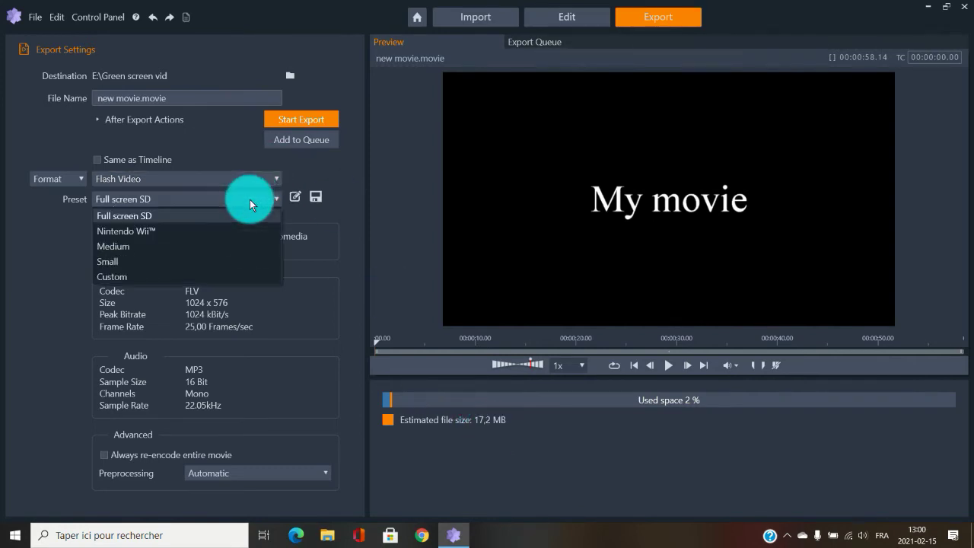
click(196, 216)
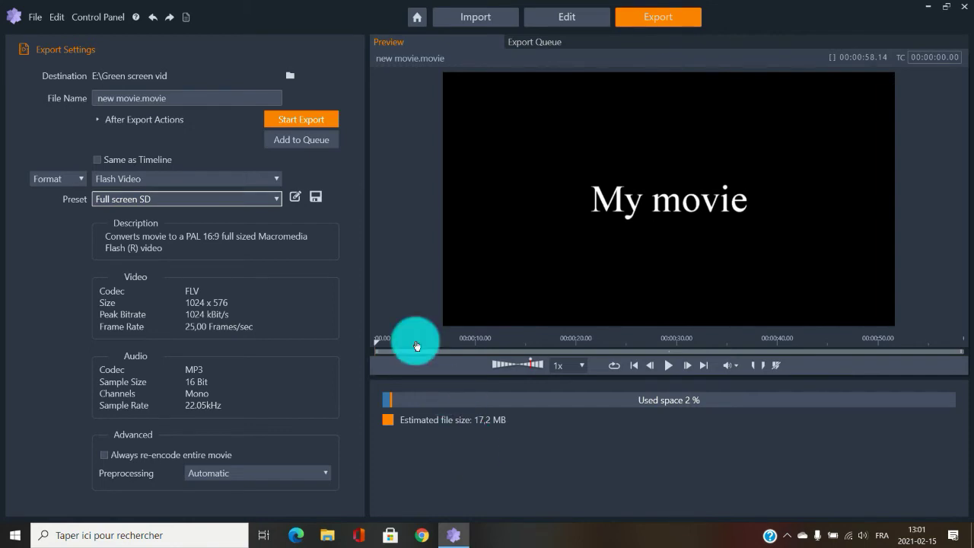
- Set the export format to Audio Only with the MP3 - Best Quality preset
click(223, 176)
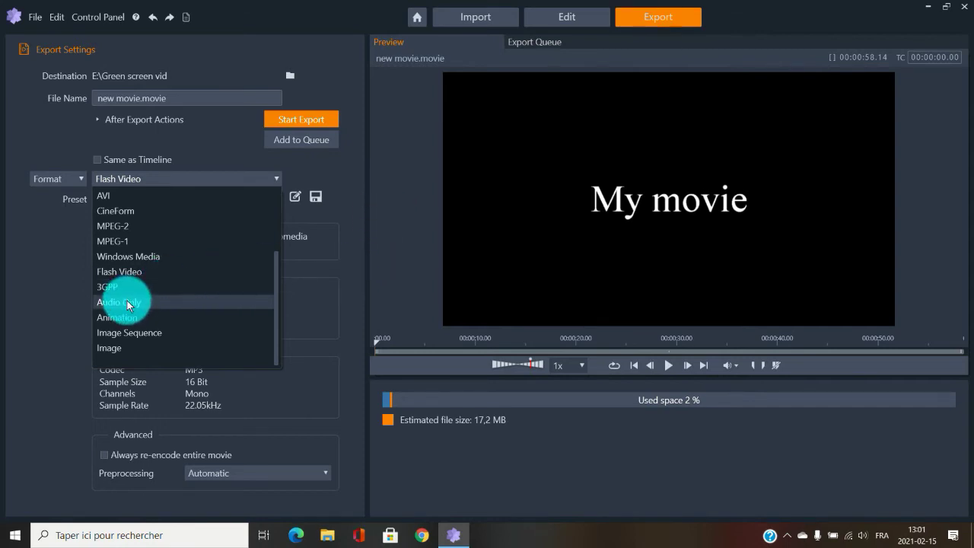
click(158, 303)
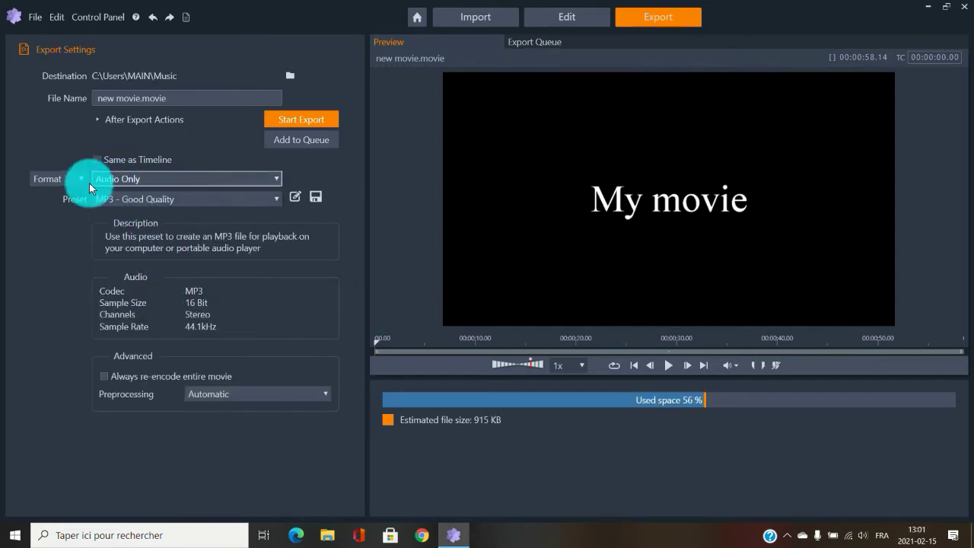
click(210, 198)
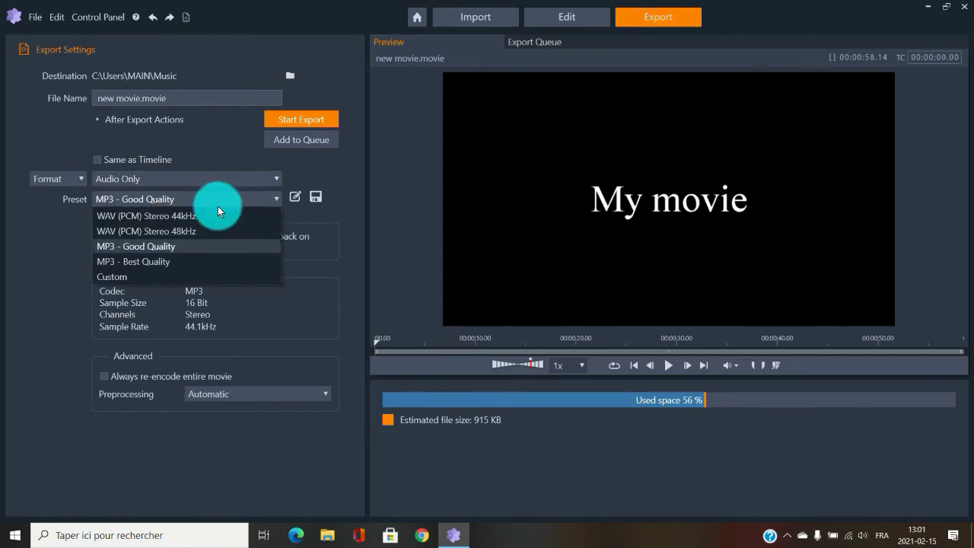
click(127, 262)
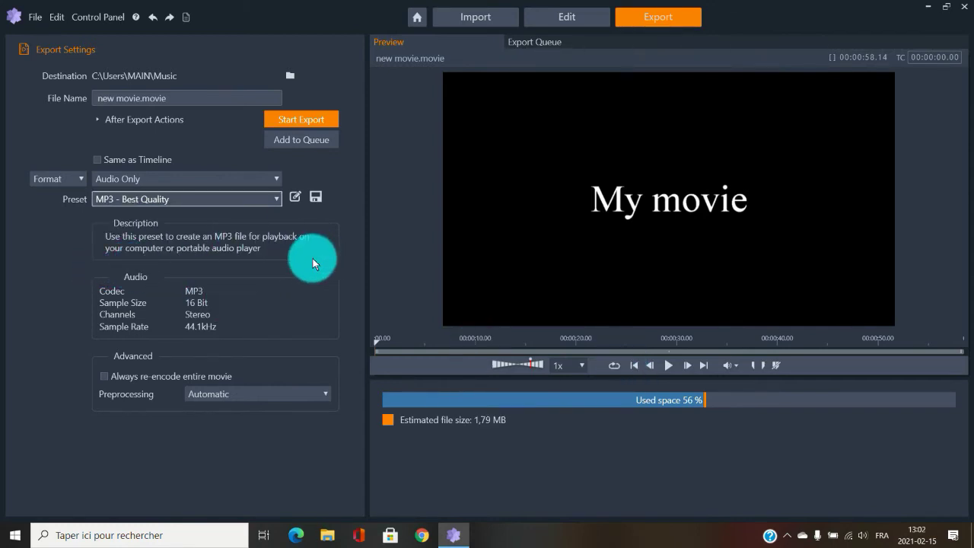
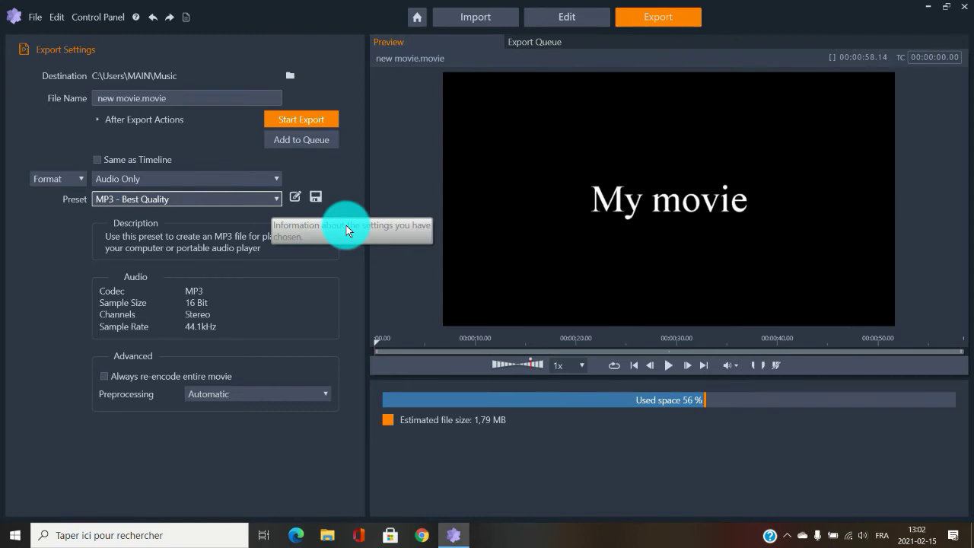
- Set the export format to Windows Media and keep its HD 1080/50i 1920x1080 preset
click(227, 176)
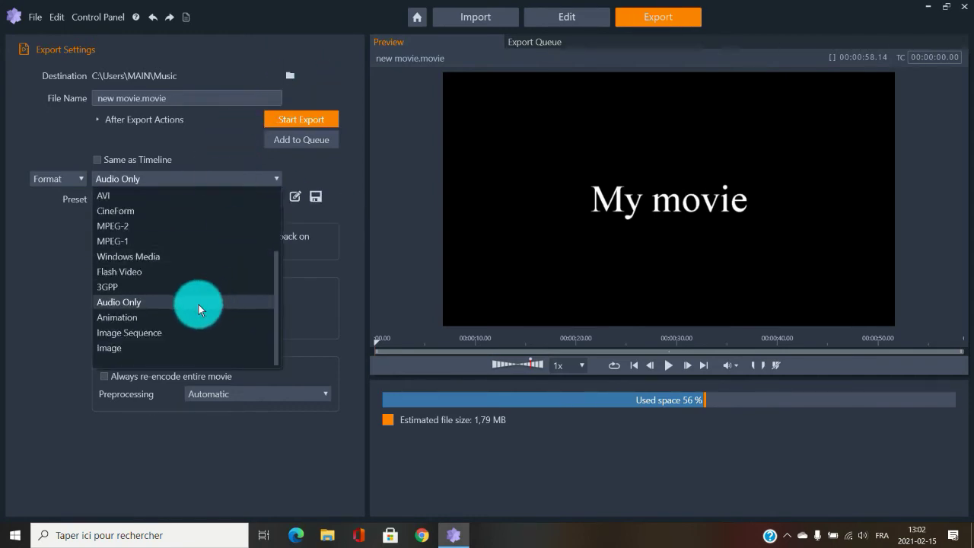
click(157, 255)
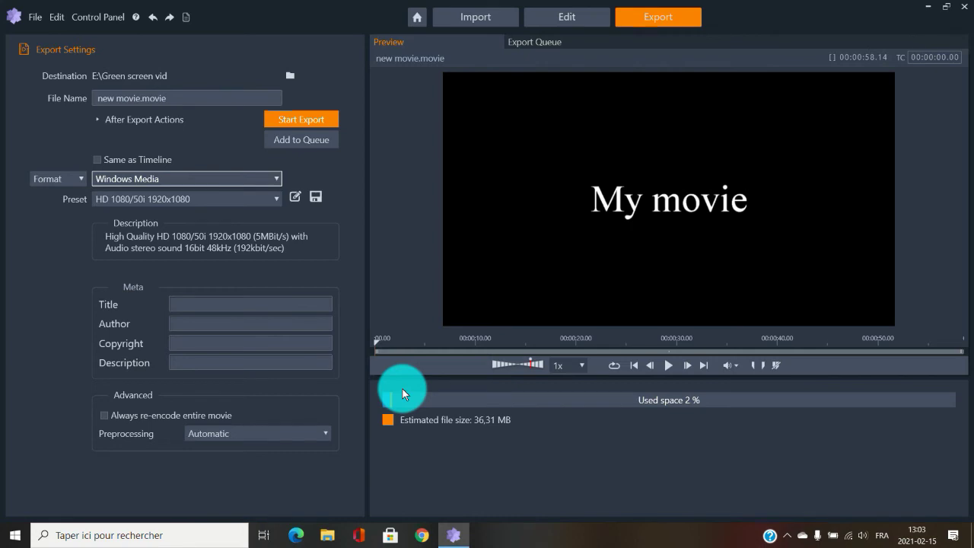
click(237, 199)
click(21, 235)
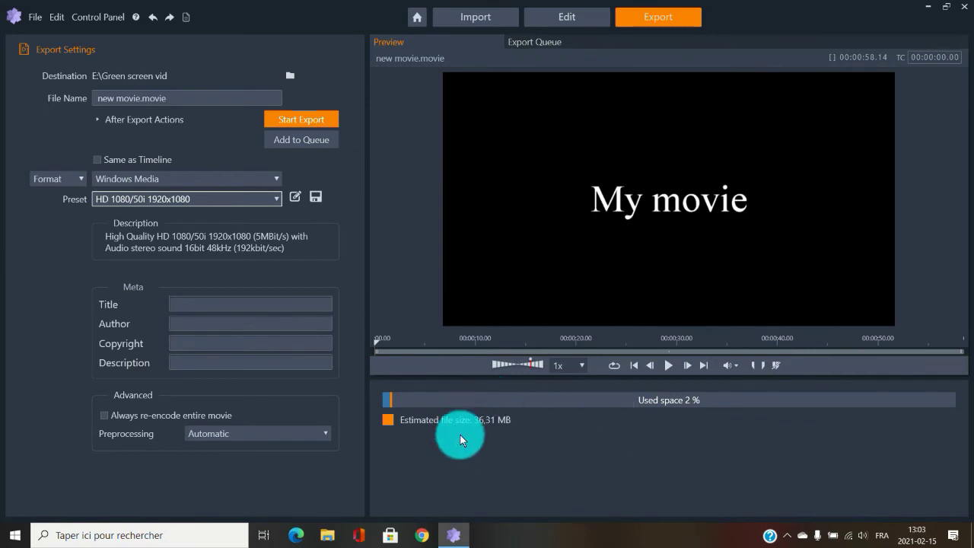
- Switch the export format to MPEG-4 Visual, try the Small preset, and end on Full size SD (good quality)
click(249, 181)
scroll(167, 229, up, 3)
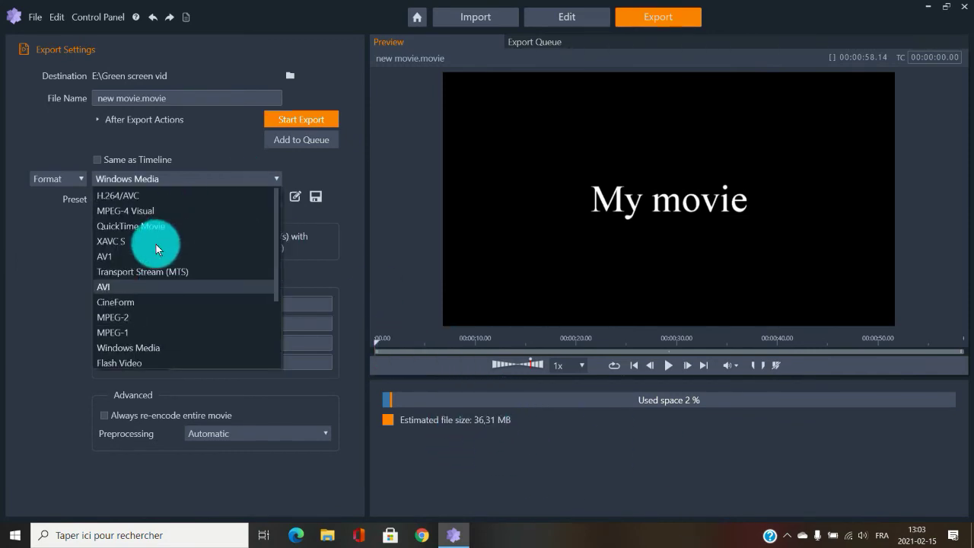
click(131, 213)
click(163, 202)
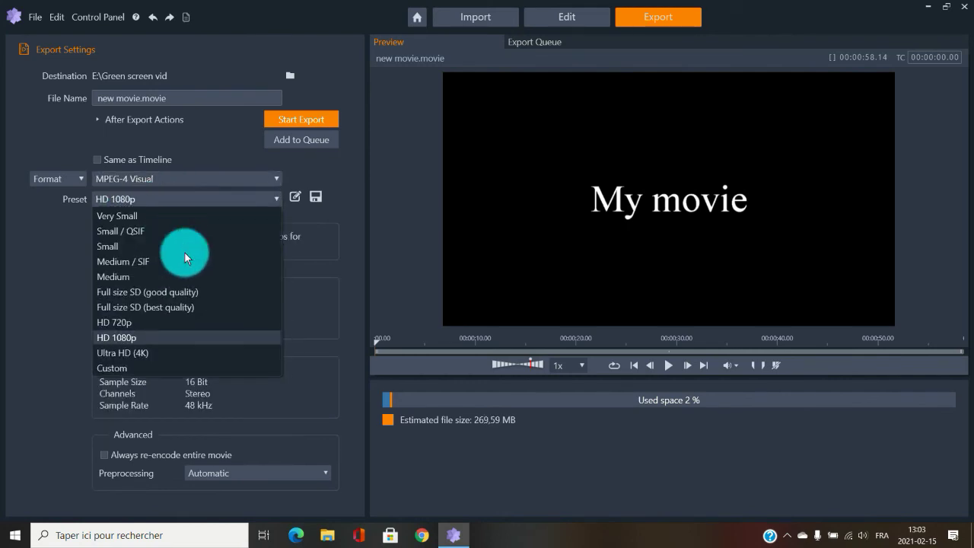
click(135, 249)
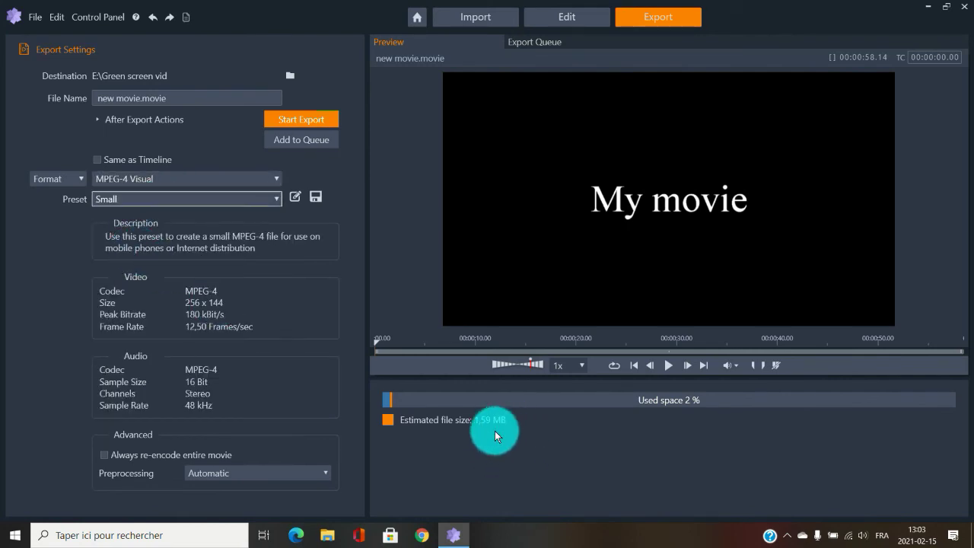
click(190, 198)
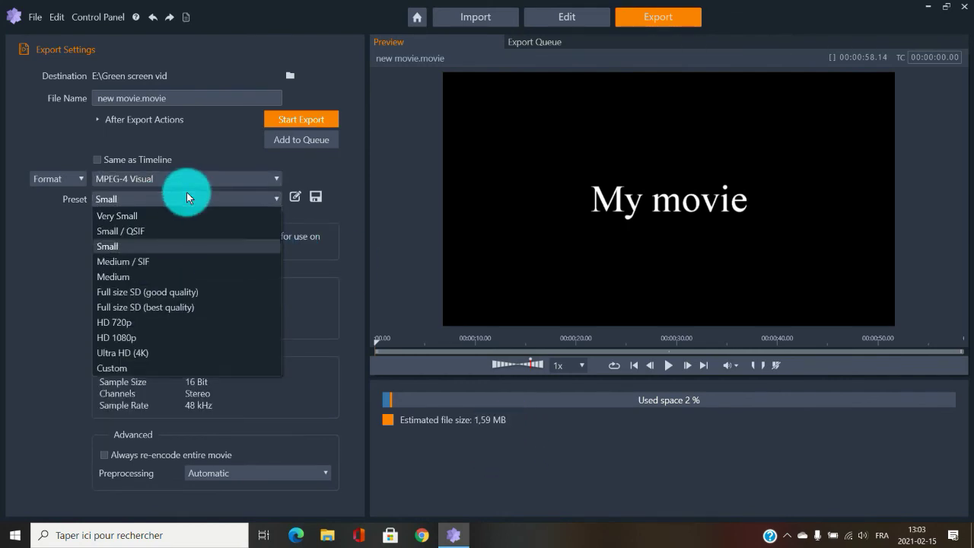
click(152, 291)
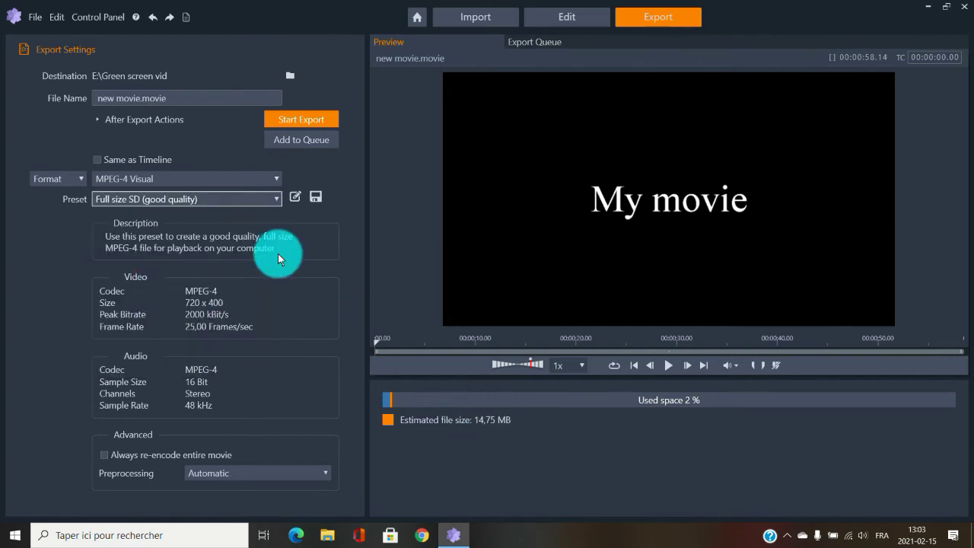
- Change the export format from MPEG-4 Visual back to Windows Media
click(125, 180)
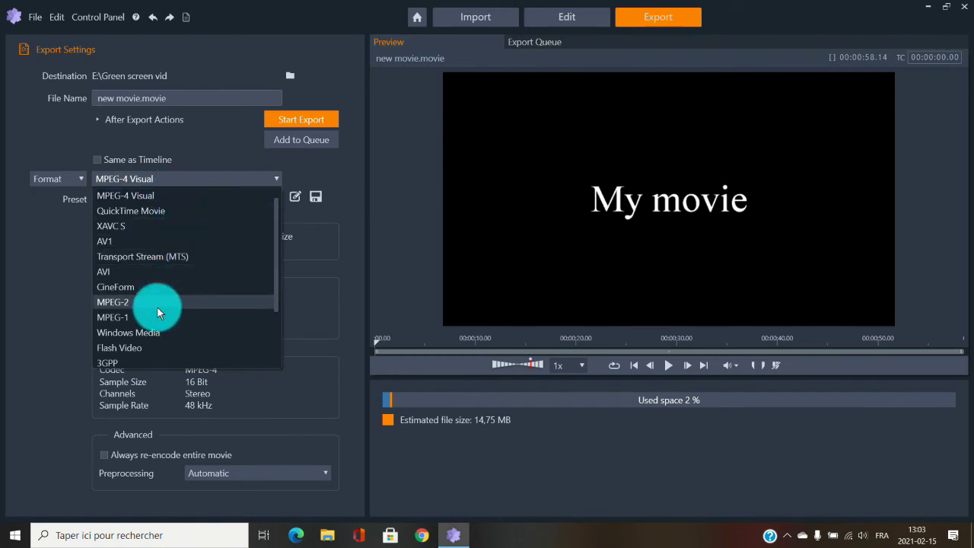
scroll(151, 313, down, 1)
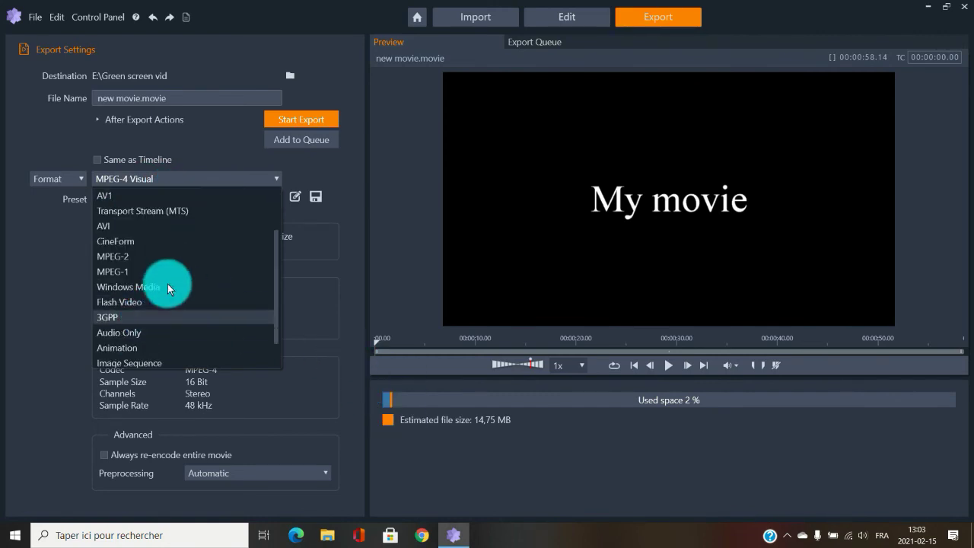
click(150, 289)
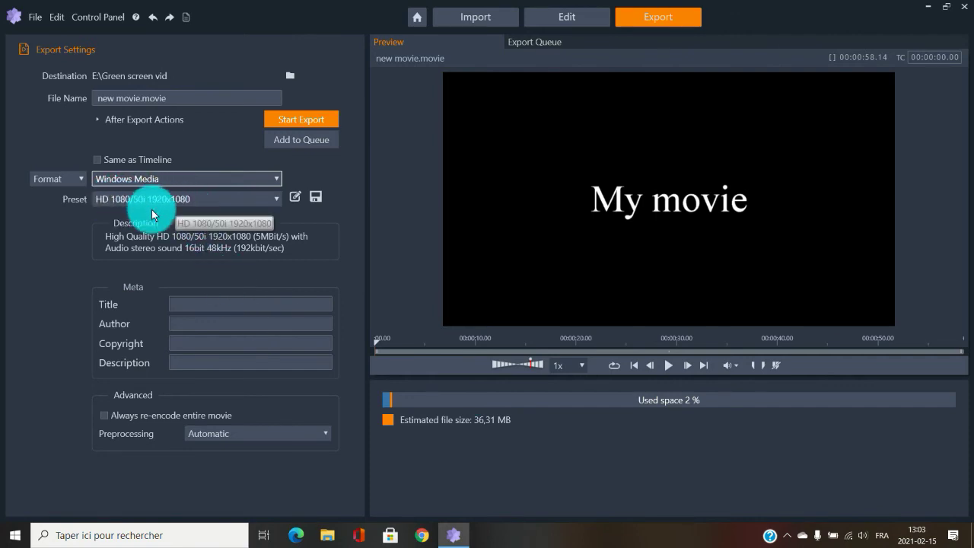
- Look through the available export formats and select CineForm
click(217, 183)
scroll(167, 204, up, 3)
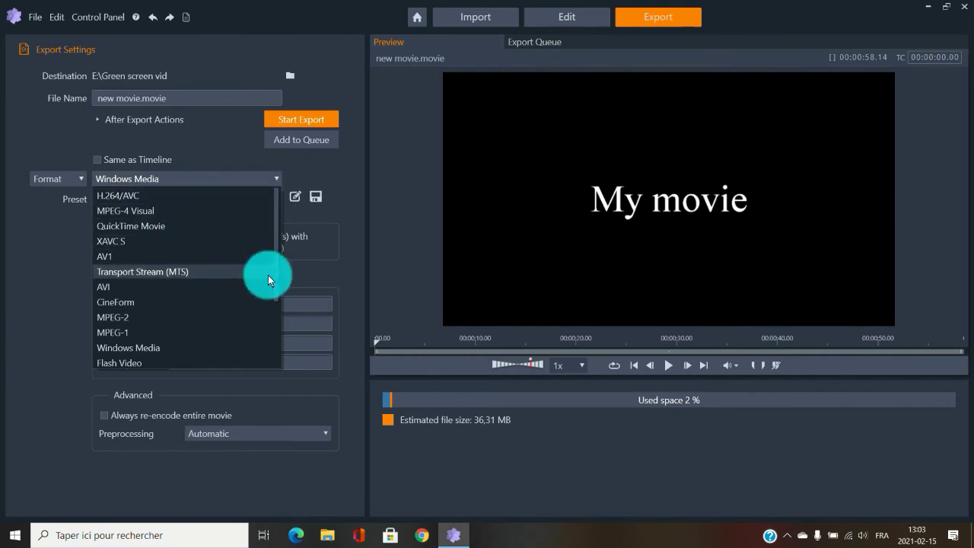
scroll(278, 252, down, 3)
scroll(282, 283, up, 2)
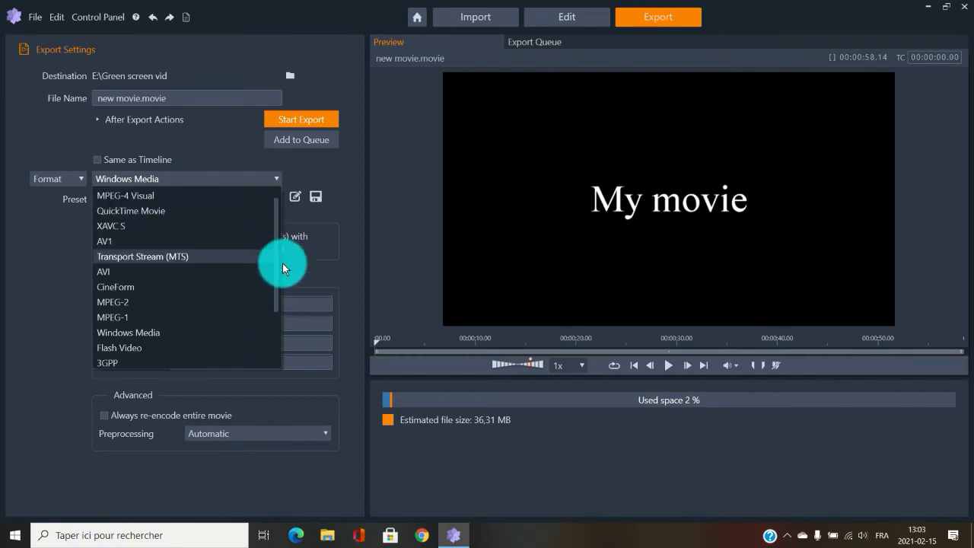
click(140, 287)
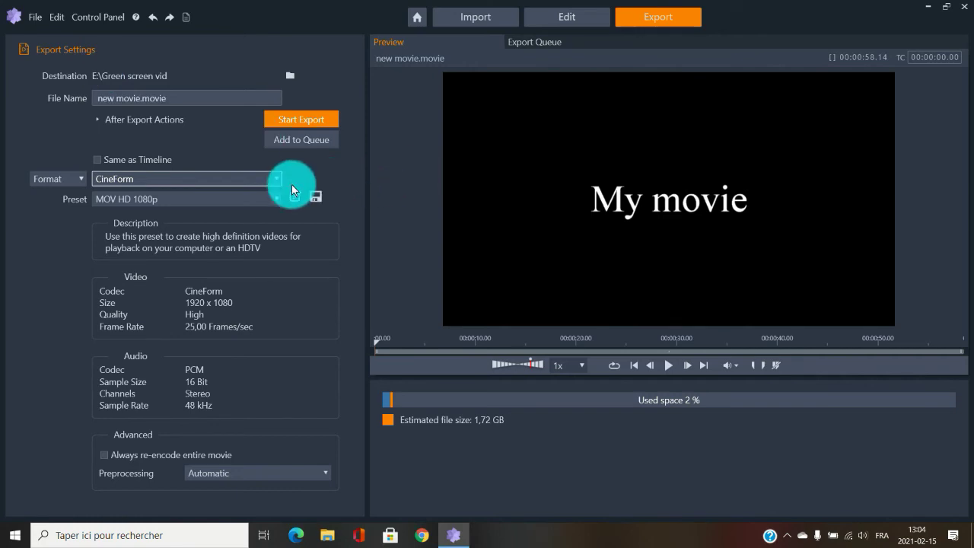
click(262, 180)
scroll(175, 301, up, 2)
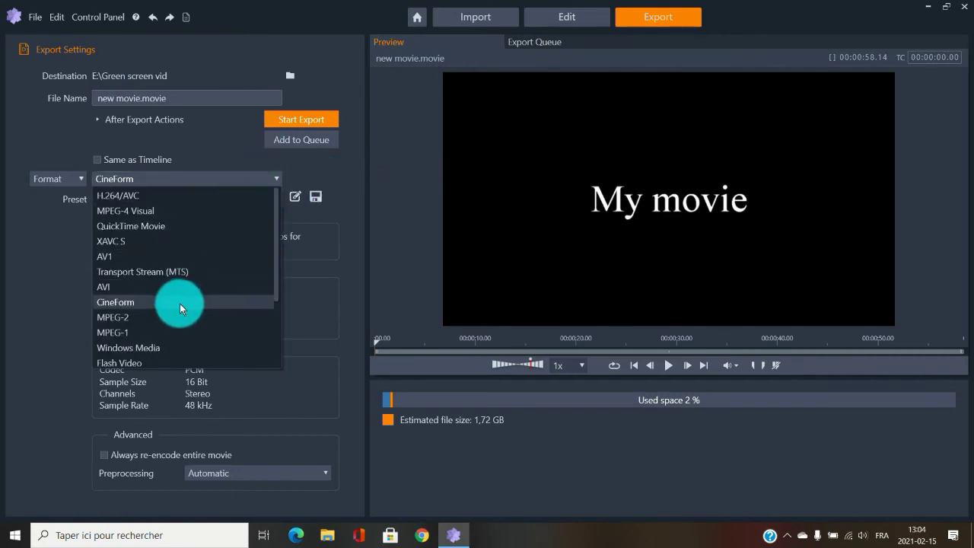
click(54, 262)
click(72, 178)
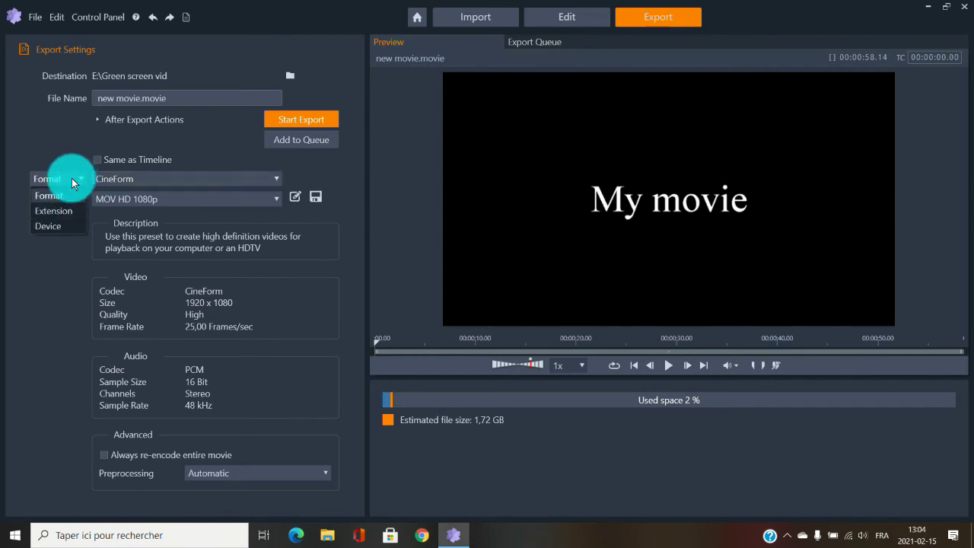
click(11, 188)
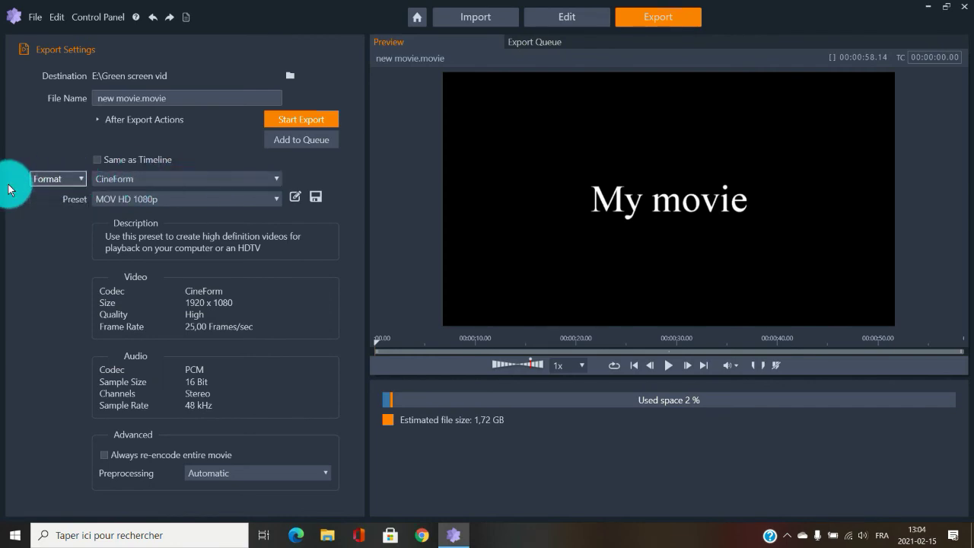
- Replace the CineForm export format with MPEG-4 Visual
click(156, 182)
scroll(154, 203, up, 3)
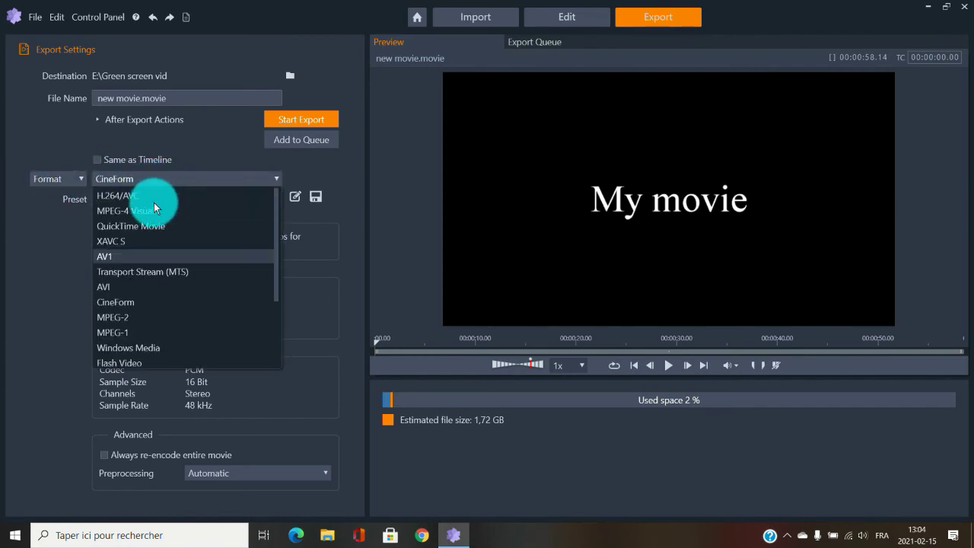
click(166, 214)
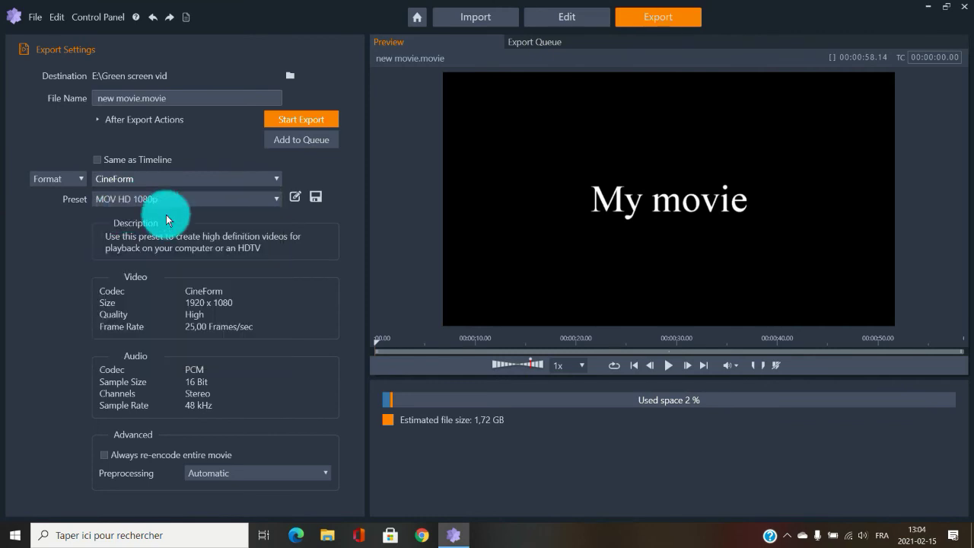
- Choose the export type by file extension instead of by format, and select the *.mp4 extension
click(70, 178)
click(66, 208)
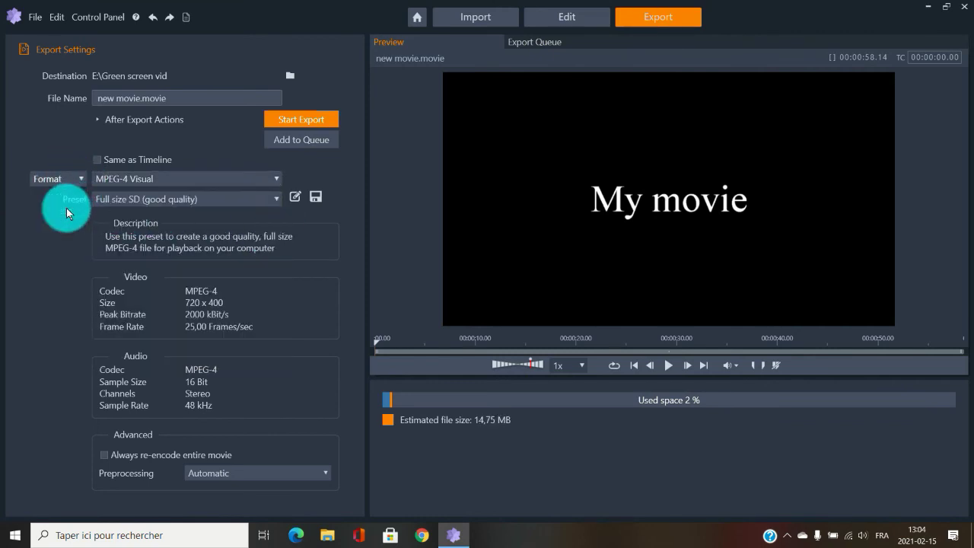
click(122, 180)
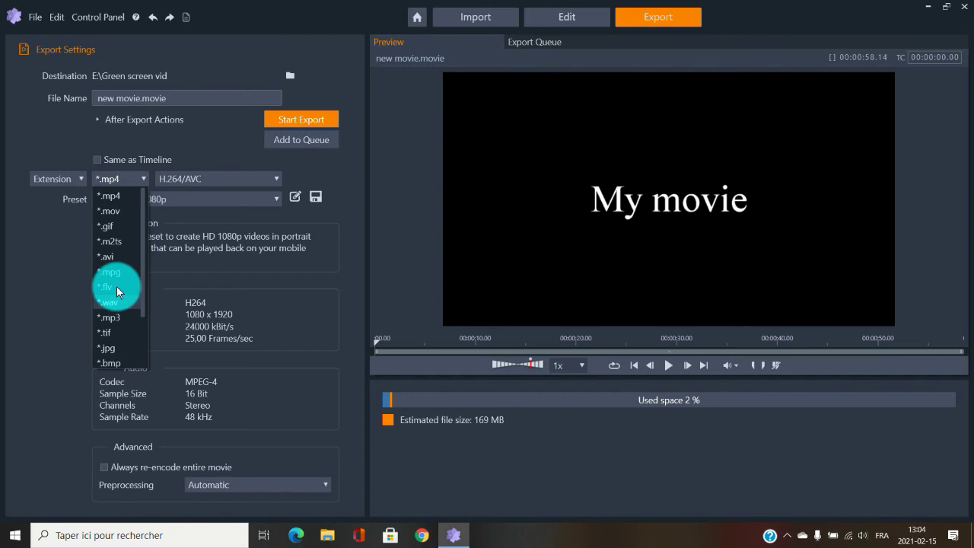
click(114, 196)
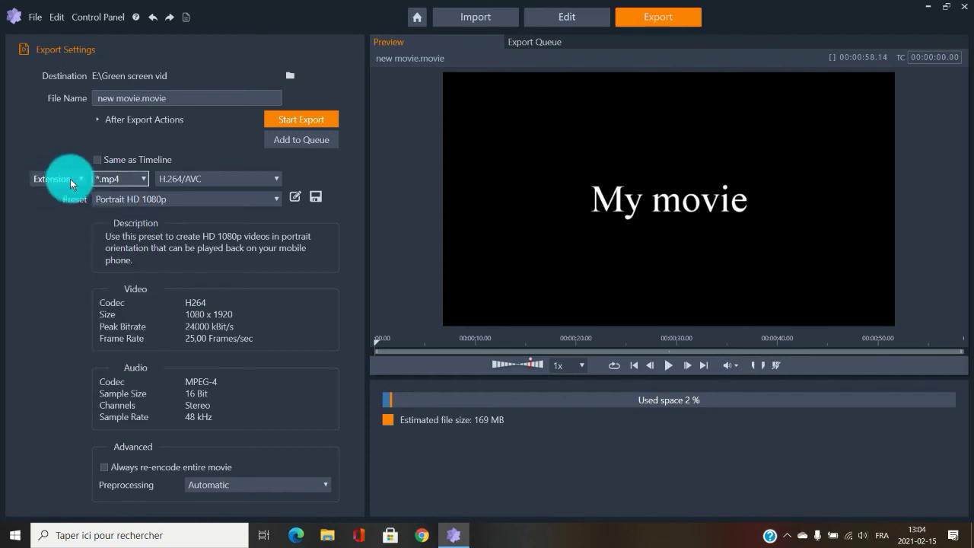
- Select the MPEG-4 Visual codec for the *.mp4 extension and look through its quality presets
click(73, 181)
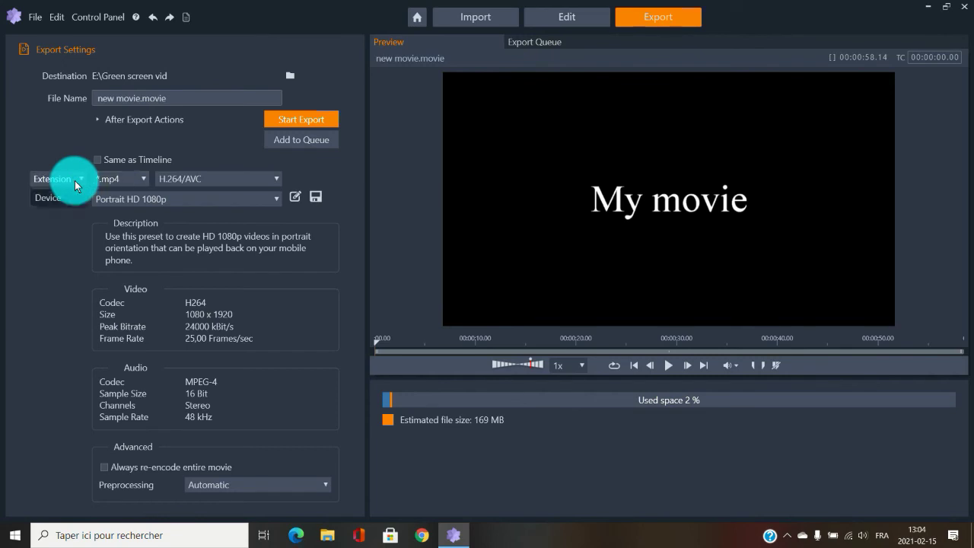
click(11, 179)
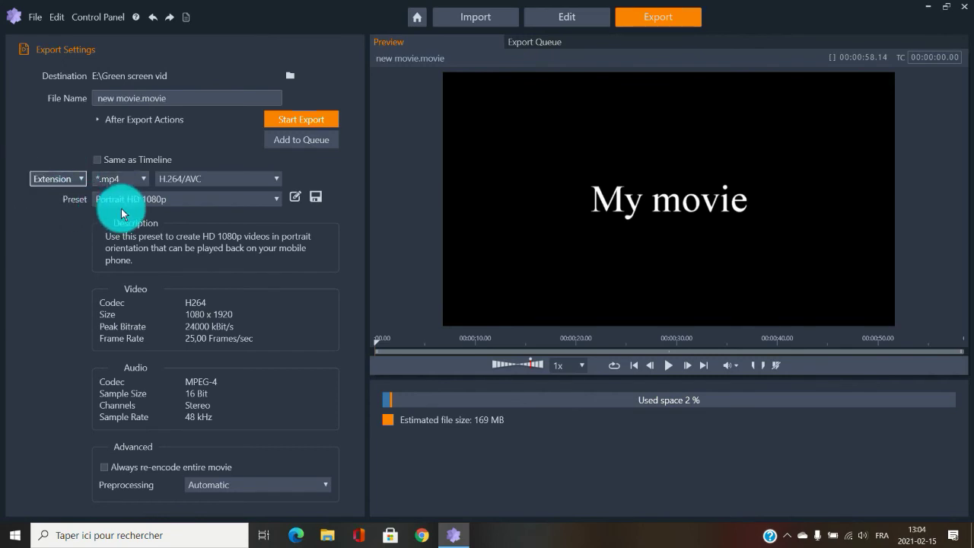
click(245, 185)
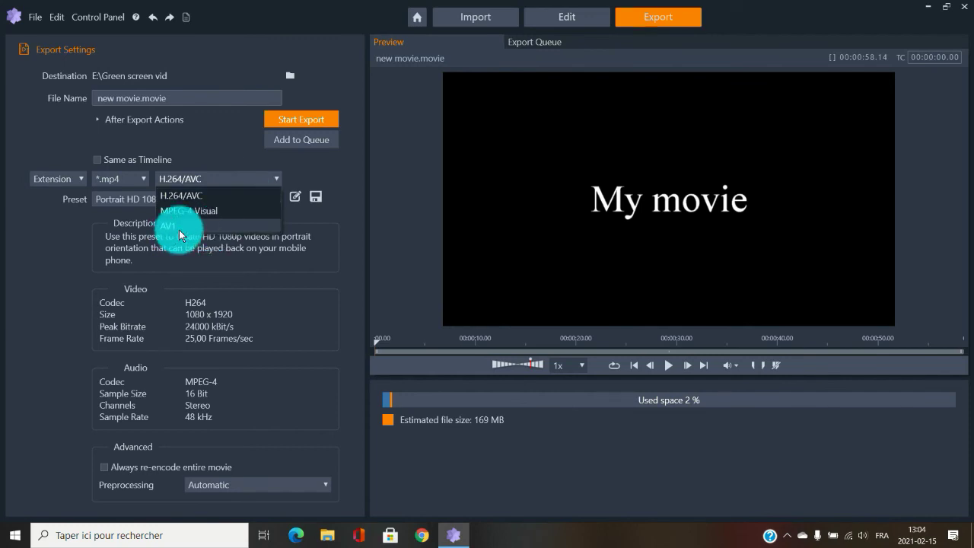
click(197, 210)
click(191, 201)
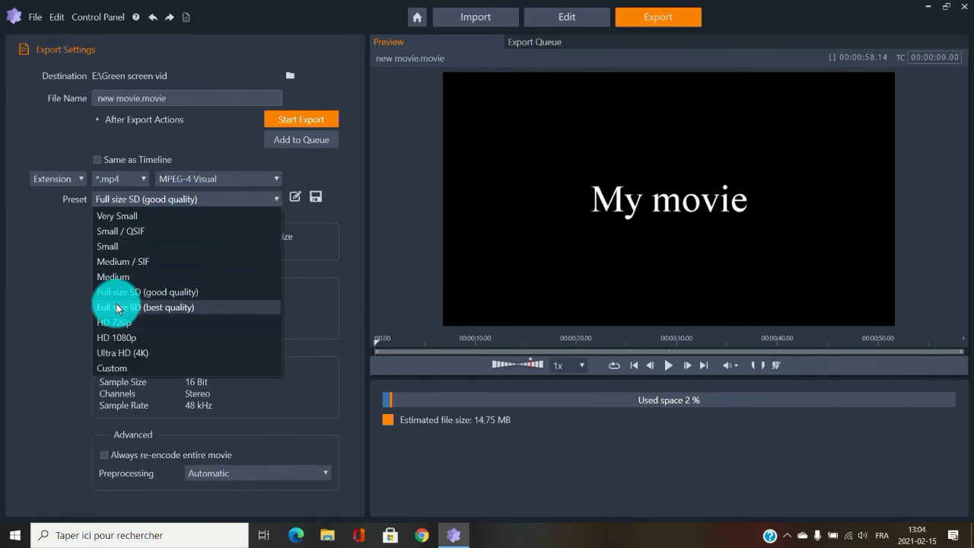
click(51, 263)
- Change the export file extension to *.gif and check the codec choices offered for it
click(53, 178)
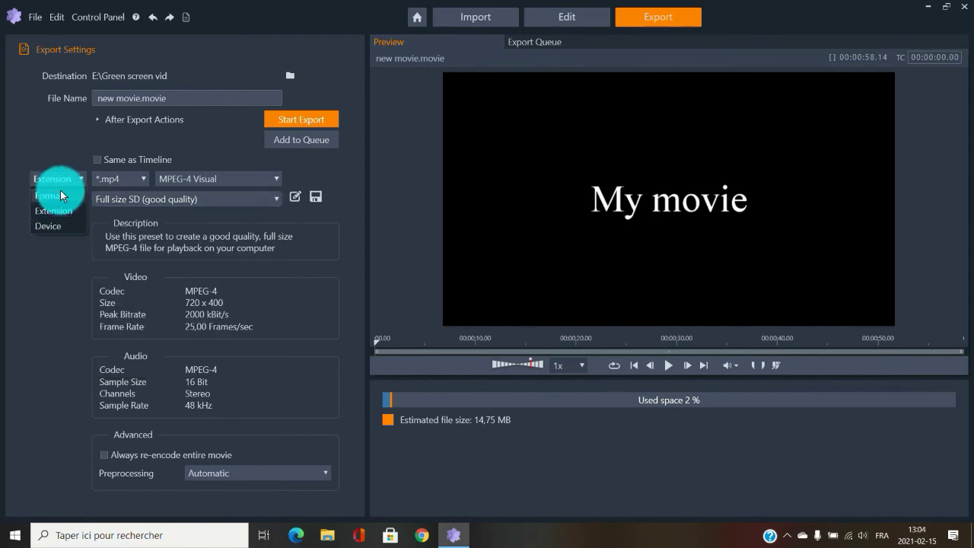
click(124, 182)
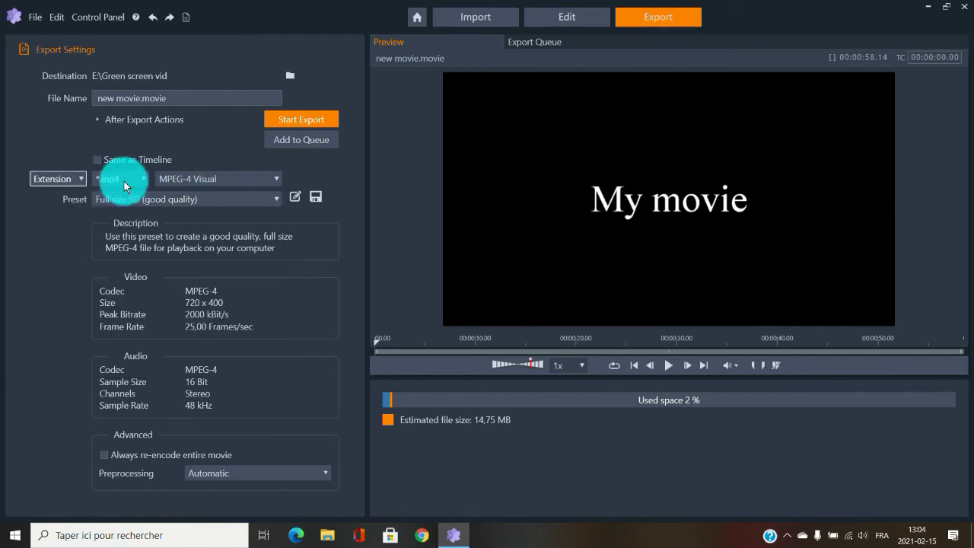
click(127, 186)
click(123, 212)
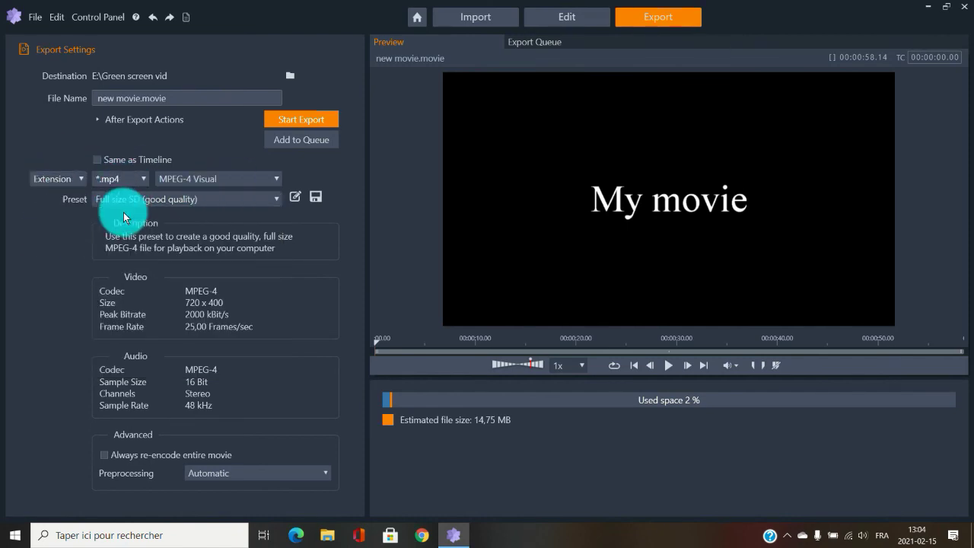
click(124, 181)
click(119, 213)
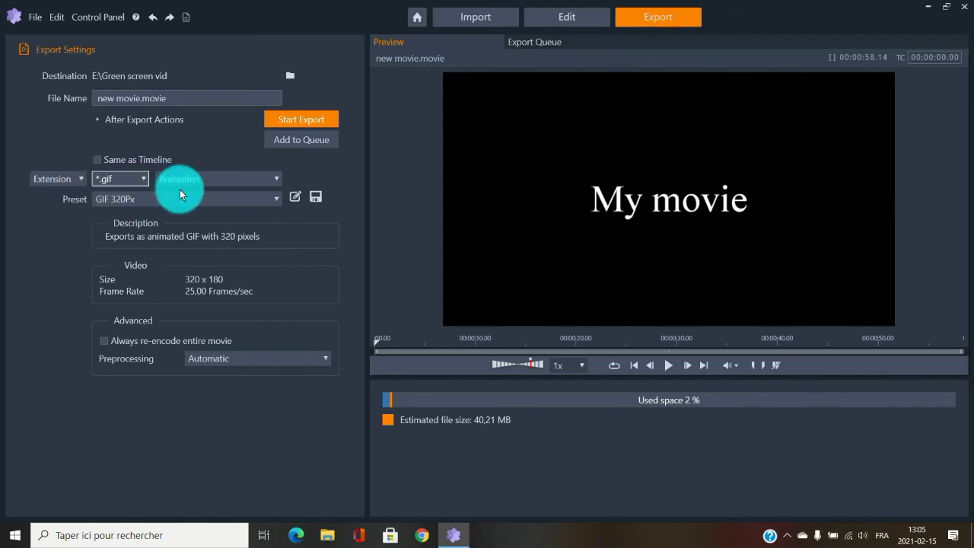
click(203, 177)
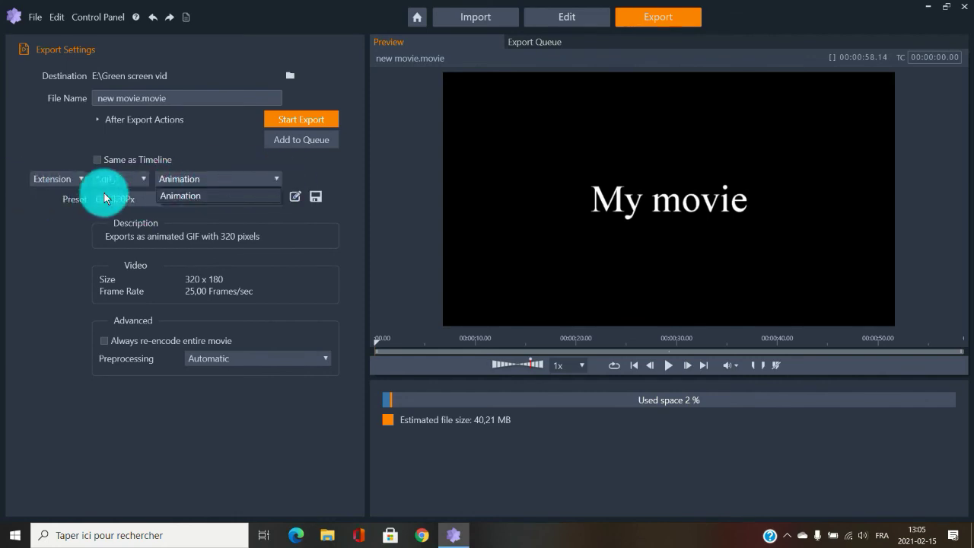
click(204, 165)
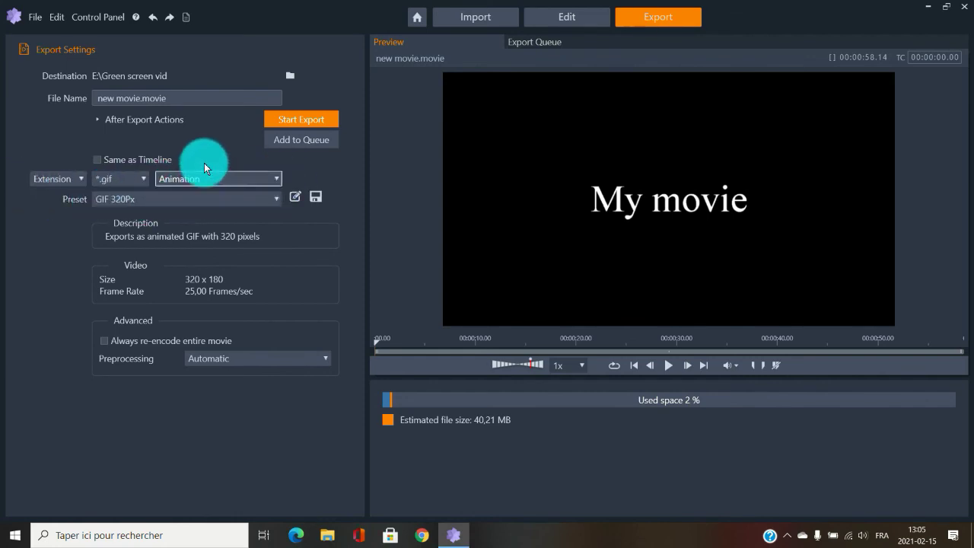
- Try the GIF Original preset, and switch back to the GIF 320Px preset
click(187, 201)
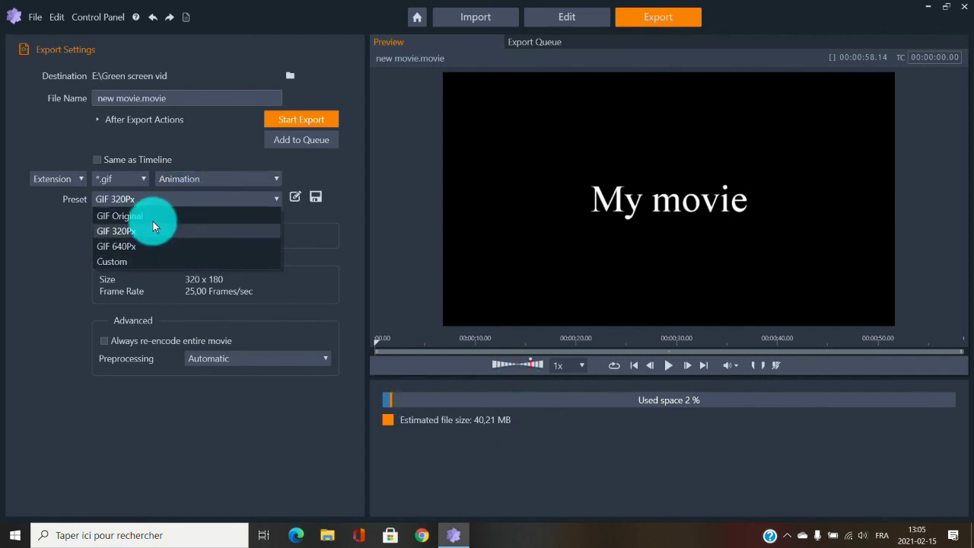
click(152, 219)
click(167, 199)
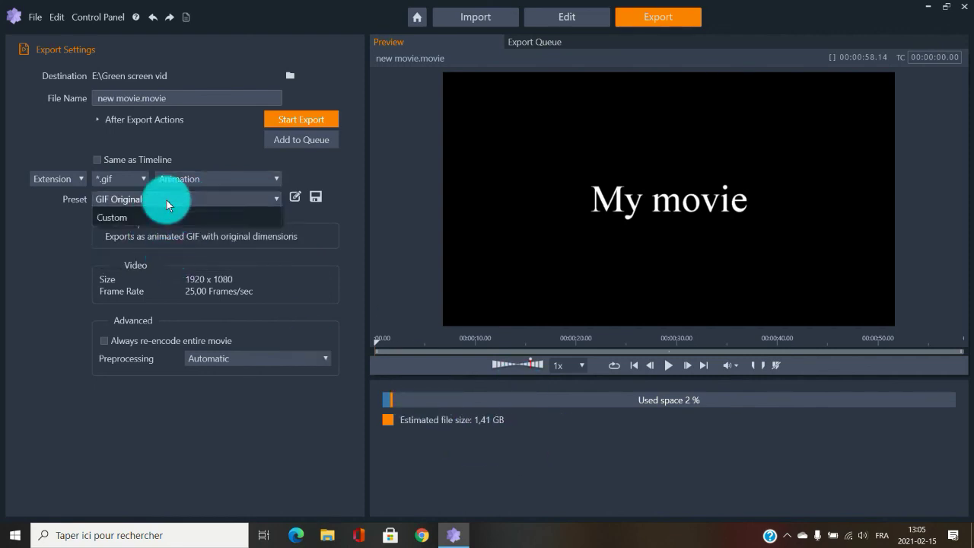
click(134, 230)
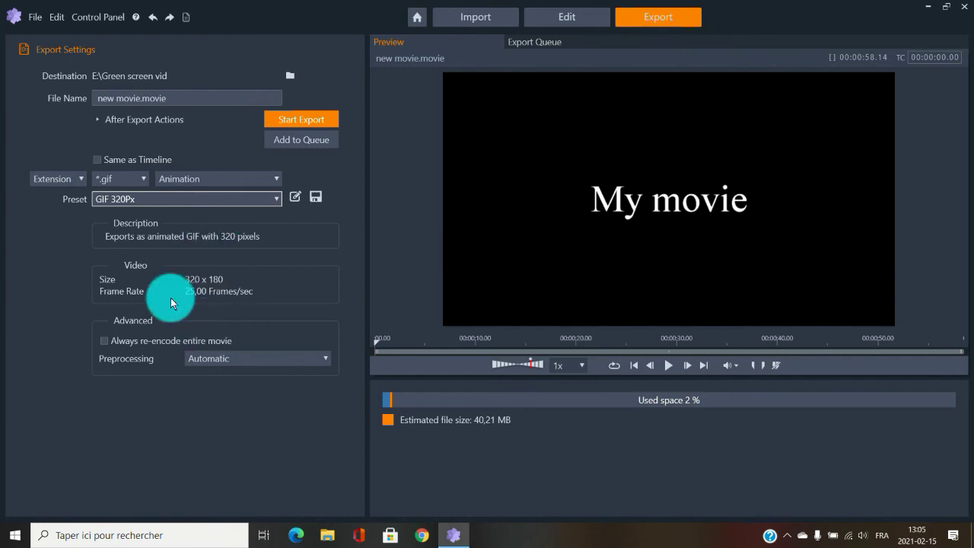
- Choose the export type by device instead of by extension, and look through the presets for Apple devices
click(79, 182)
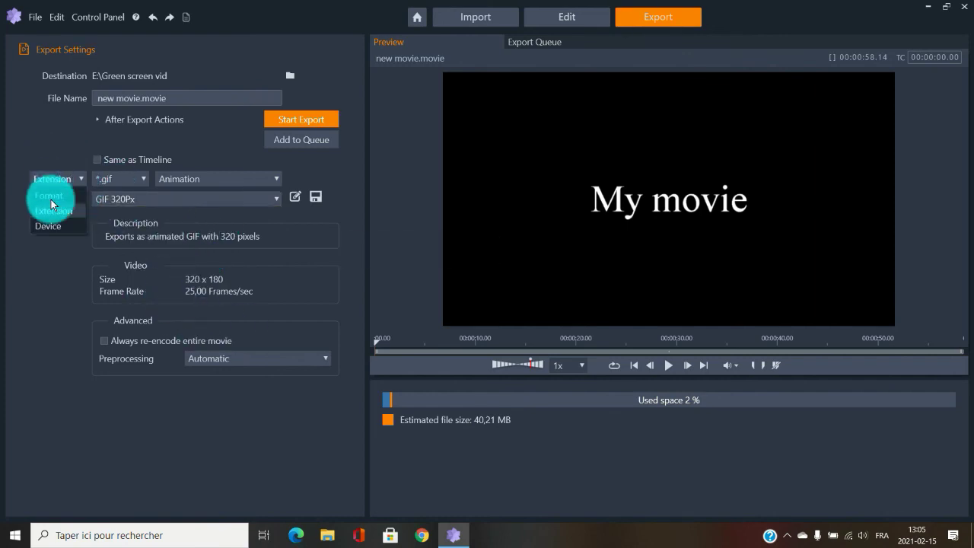
click(49, 223)
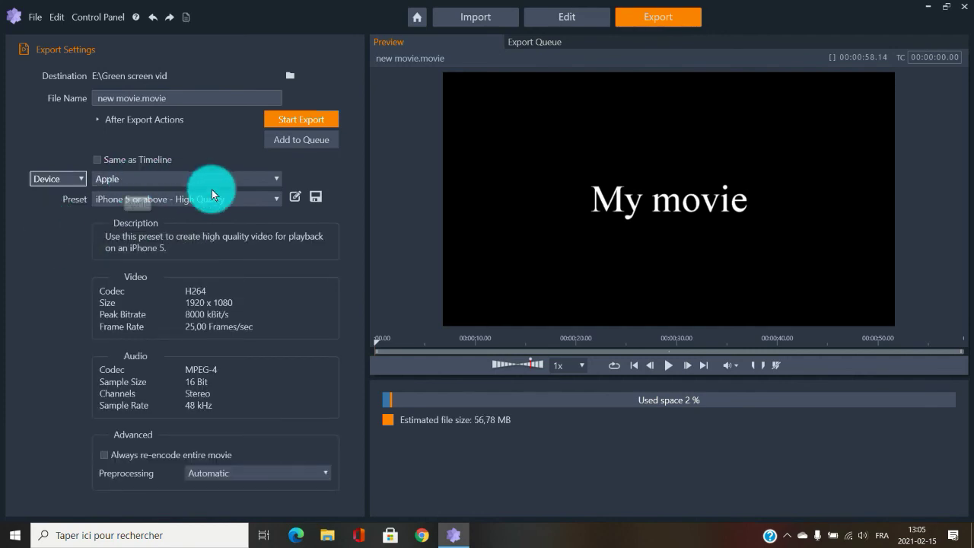
click(148, 202)
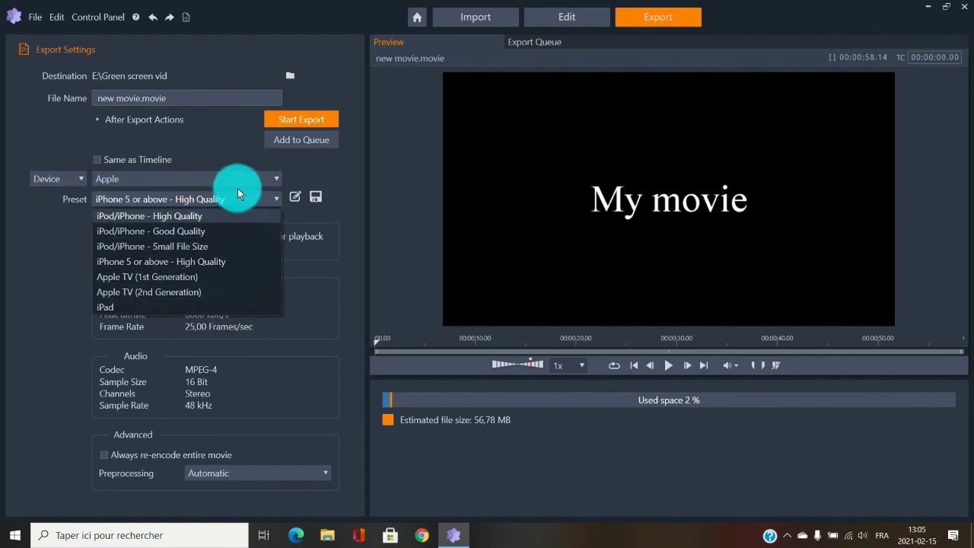
click(61, 224)
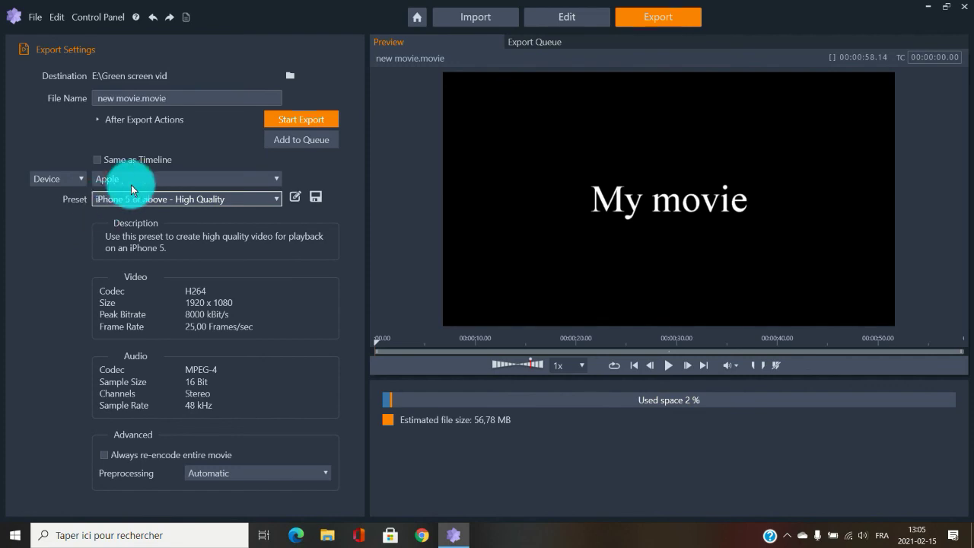
- Set the target device to Microsoft Xbox One and look through its available presets
click(183, 179)
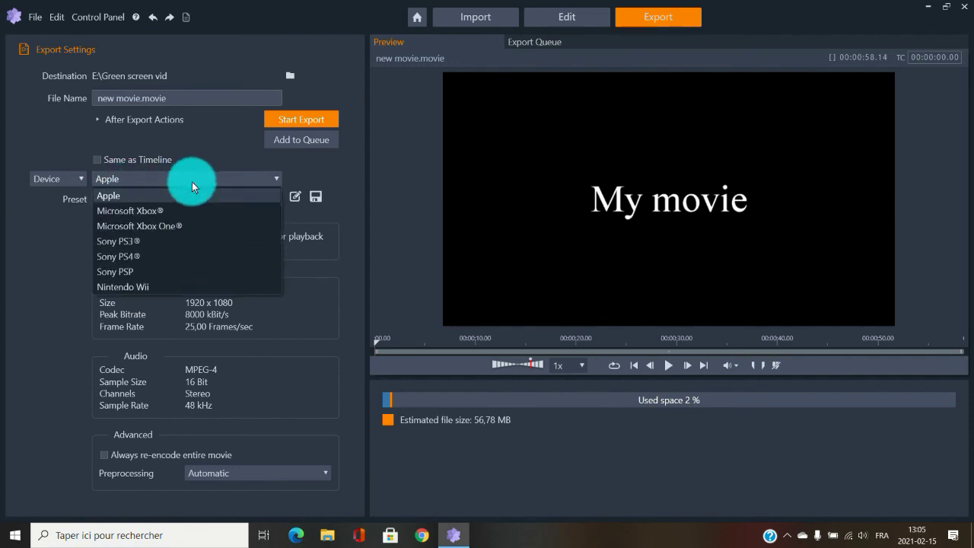
click(124, 227)
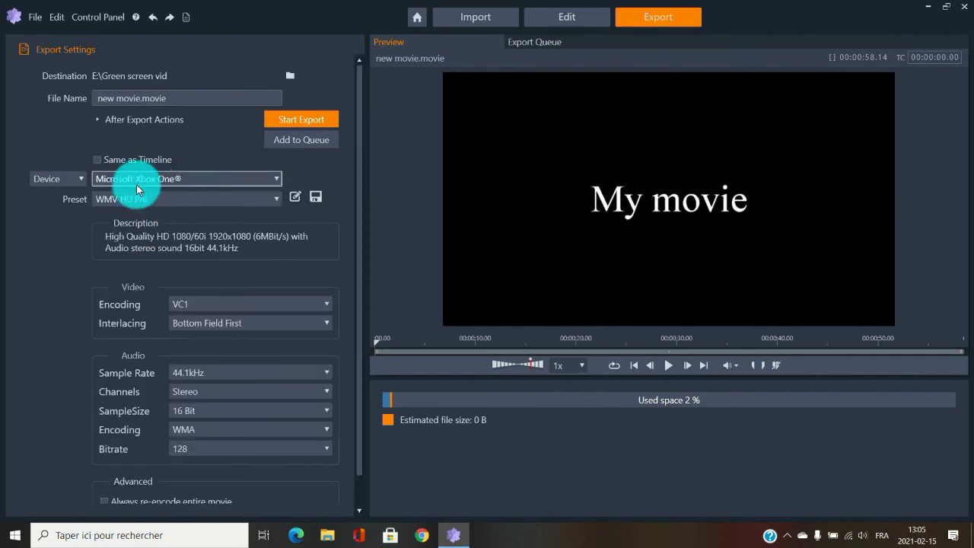
click(233, 198)
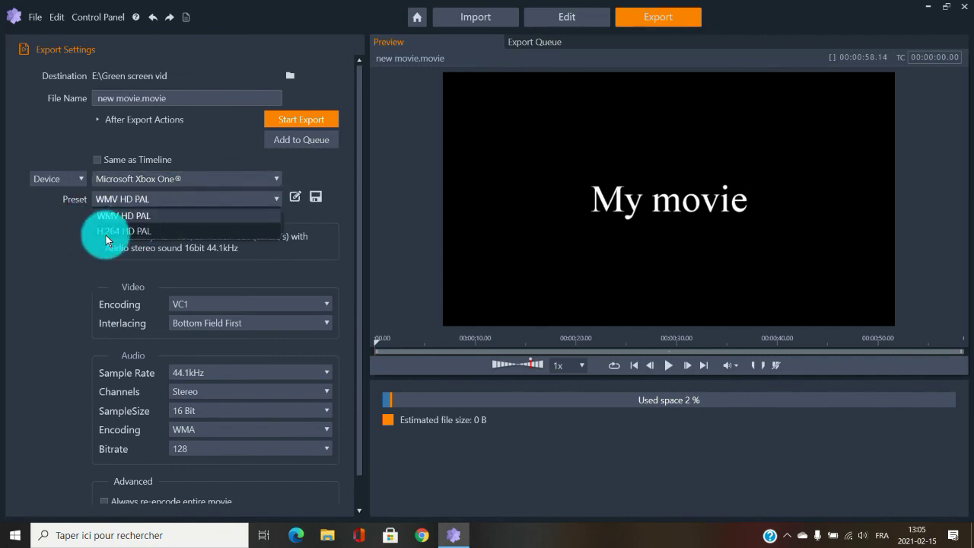
click(193, 200)
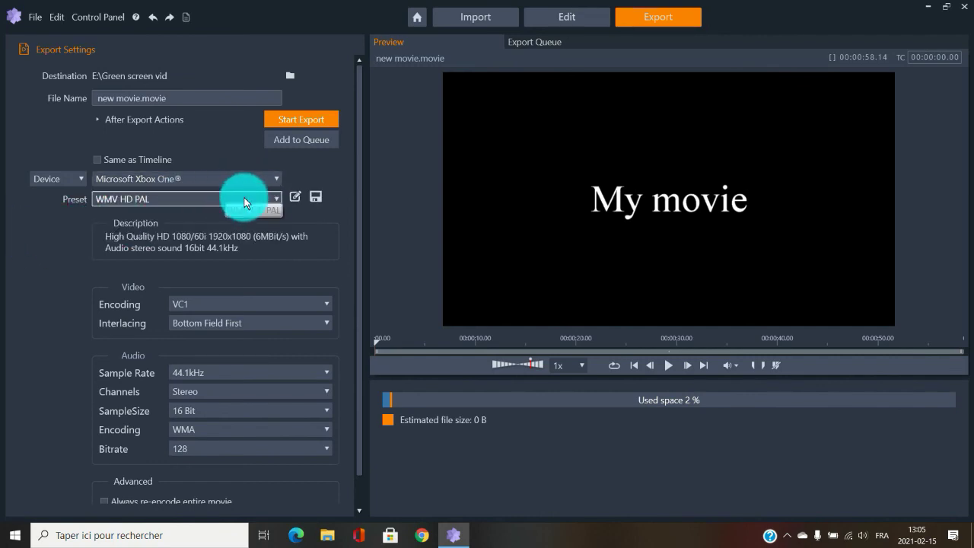
click(228, 199)
click(28, 224)
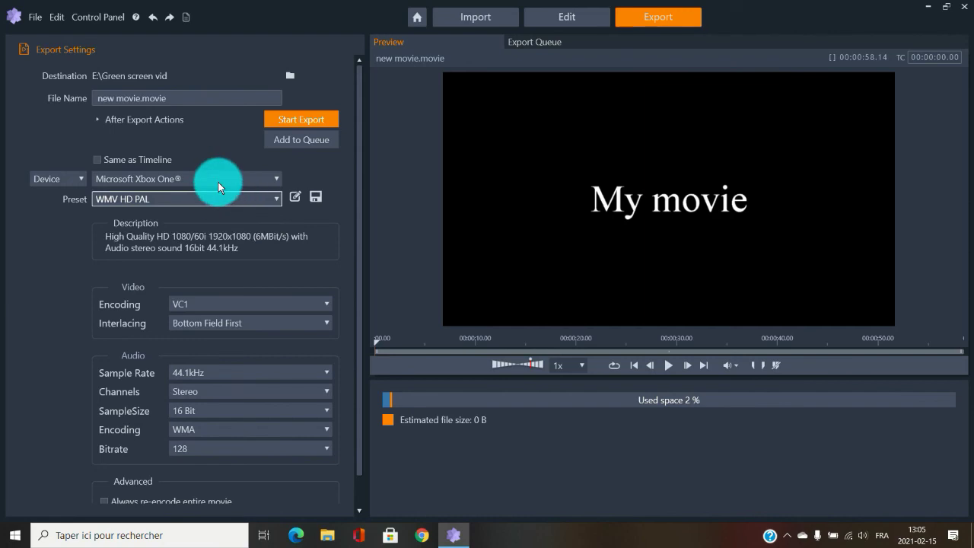
- Set the target device to Nintendo Wii, keeping Device as the export type
click(219, 181)
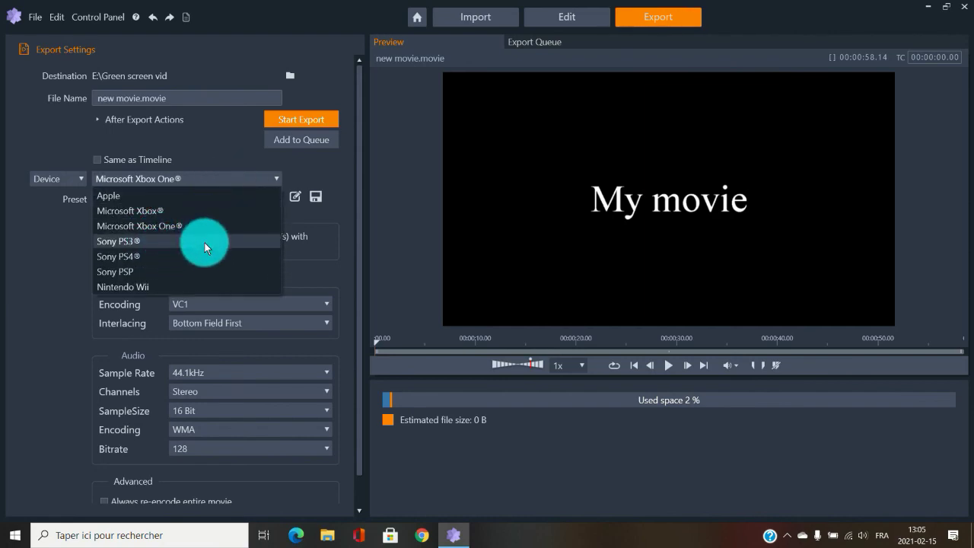
click(176, 231)
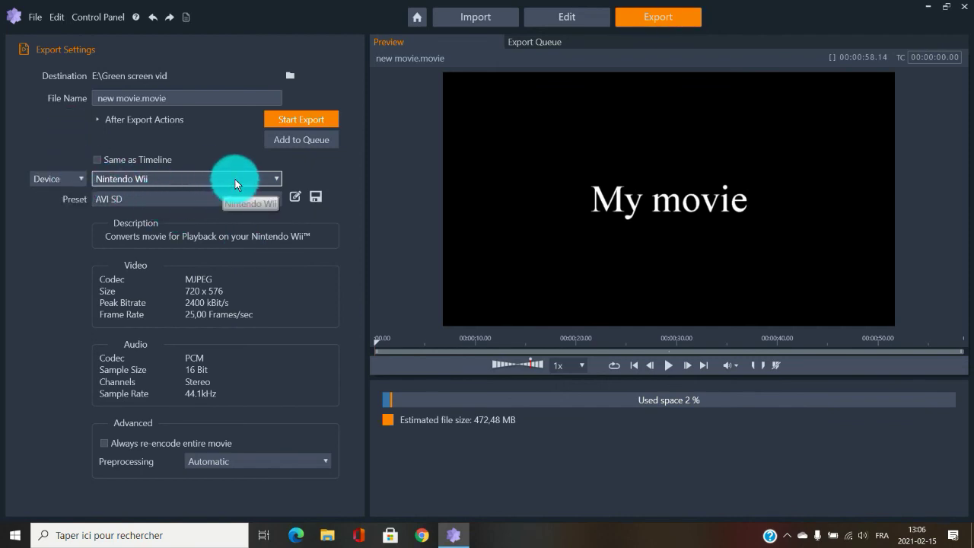
click(48, 174)
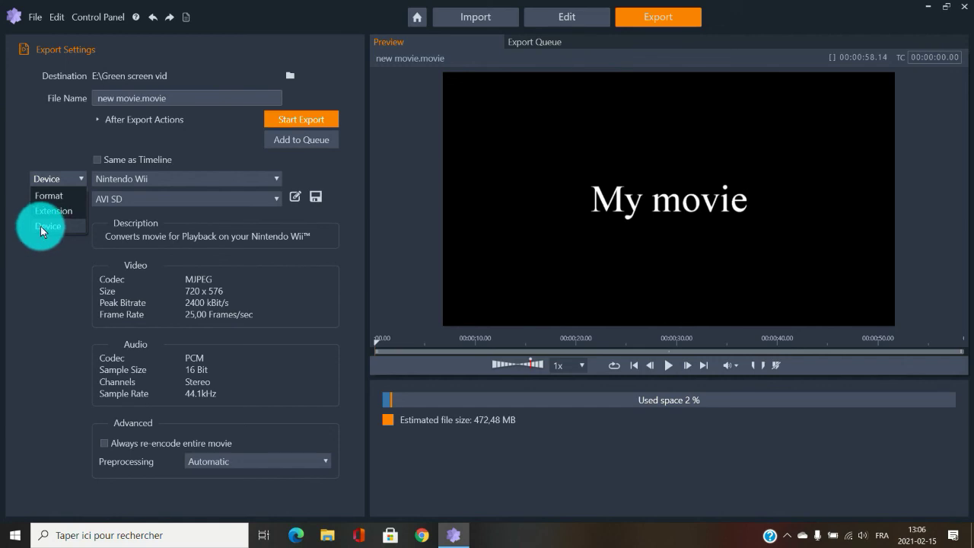
click(40, 226)
click(164, 183)
click(14, 241)
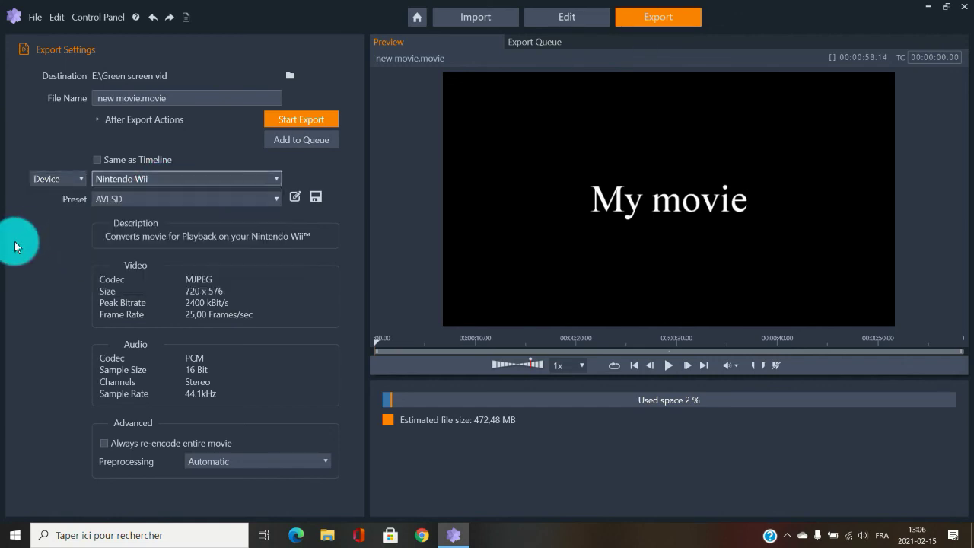